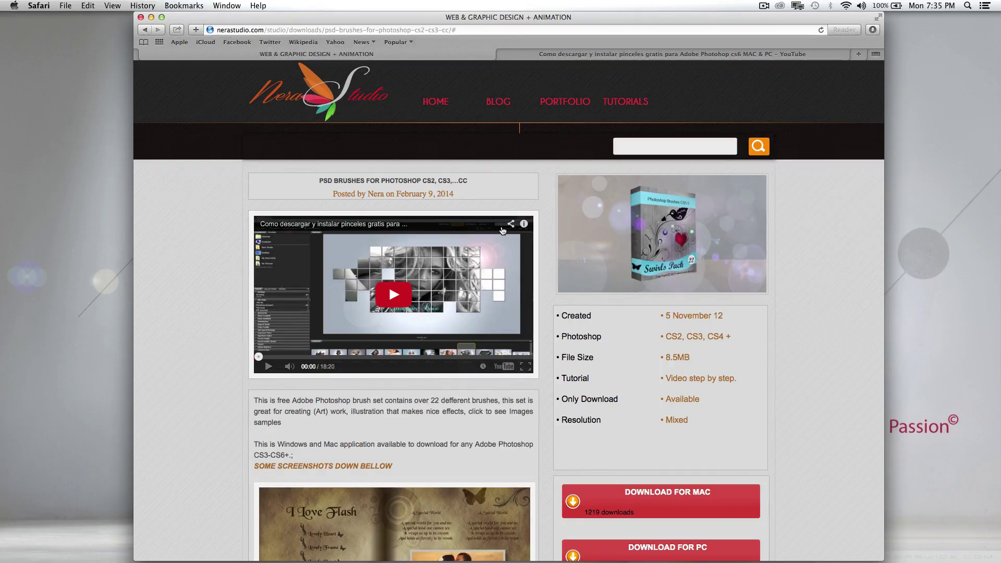
- Open the Nera Studio home page and look through its projects and latest posts down to the footer
{"action": "left_click", "coordinate": [371, 101]}
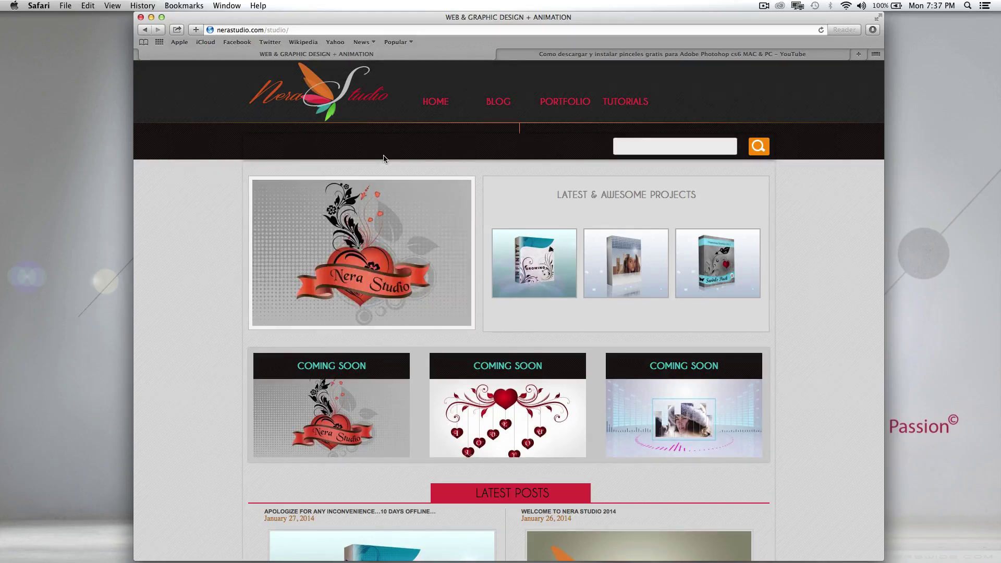
{"action": "scroll", "coordinate": [459, 193], "scroll_direction": "down", "scroll_amount": 5}
{"action": "scroll", "coordinate": [540, 227], "scroll_direction": "up", "scroll_amount": 5}
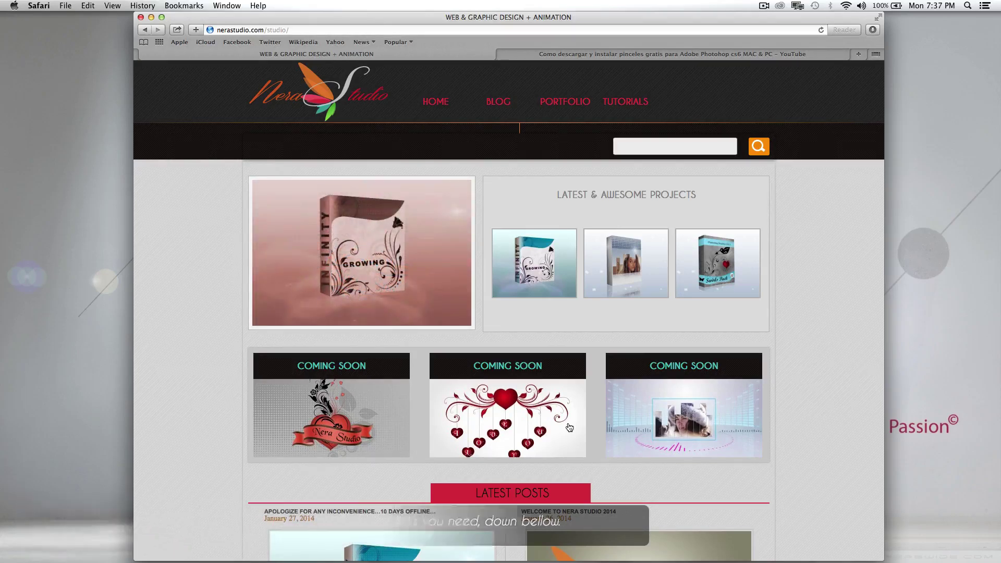
{"action": "scroll", "coordinate": [569, 427], "scroll_direction": "down", "scroll_amount": 5}
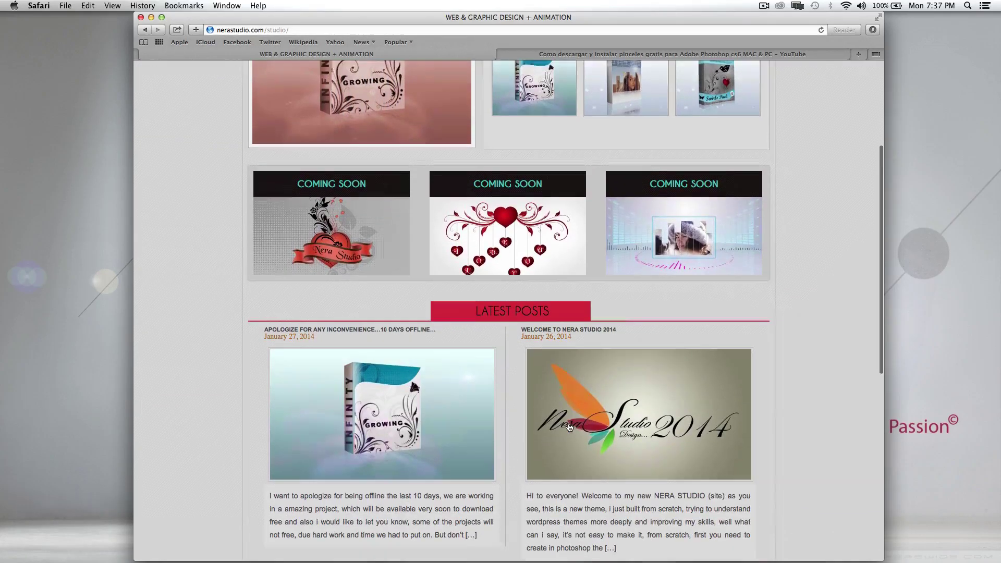
{"action": "scroll", "coordinate": [570, 427], "scroll_direction": "down", "scroll_amount": 1}
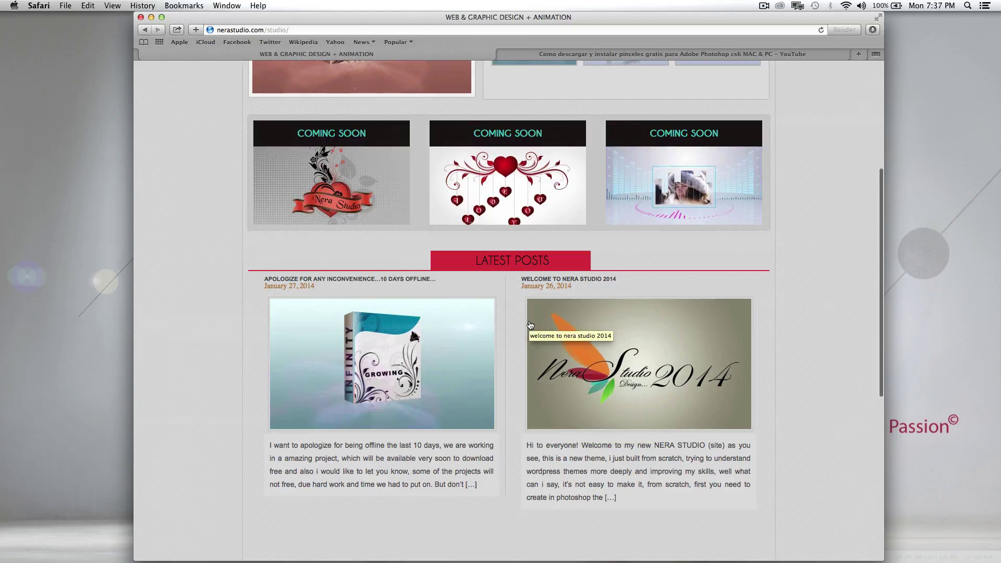
{"action": "scroll", "coordinate": [490, 406], "scroll_direction": "down", "scroll_amount": 5}
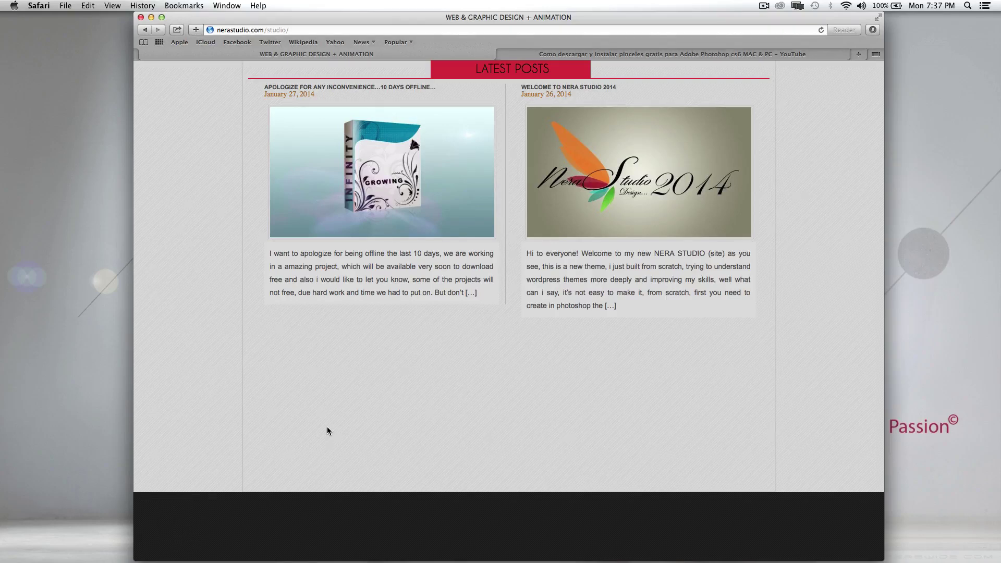
{"action": "scroll", "coordinate": [327, 428], "scroll_direction": "down", "scroll_amount": 5}
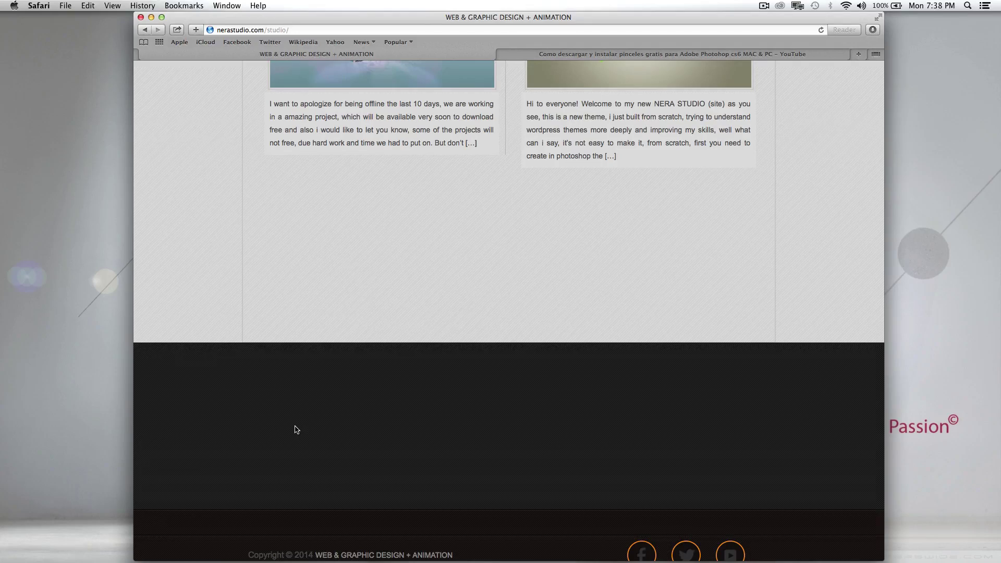
{"action": "scroll", "coordinate": [297, 429], "scroll_direction": "up", "scroll_amount": 15}
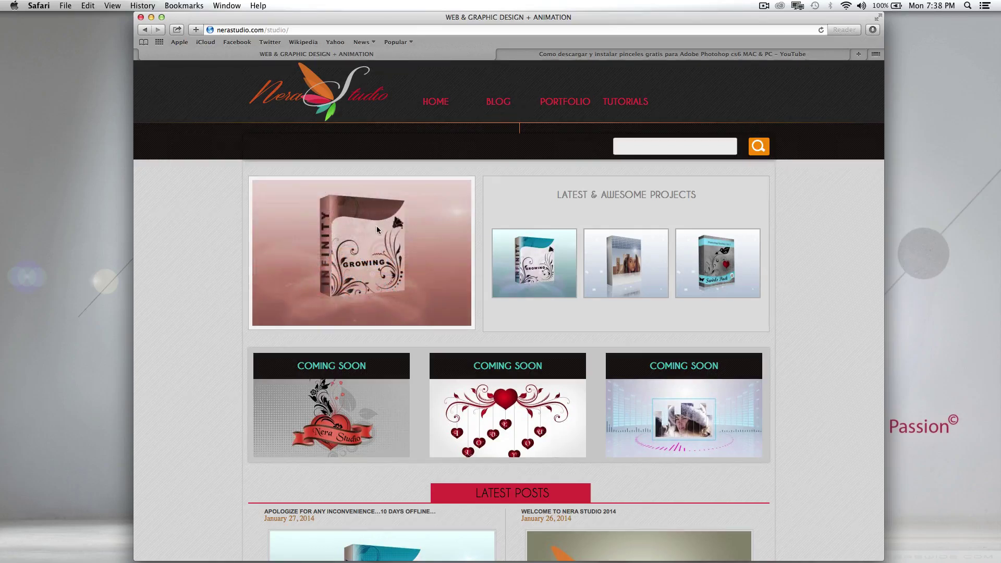
- Switch to the YouTube video on installing Photoshop brushes and read the viewer comments
{"action": "left_click", "coordinate": [531, 58]}
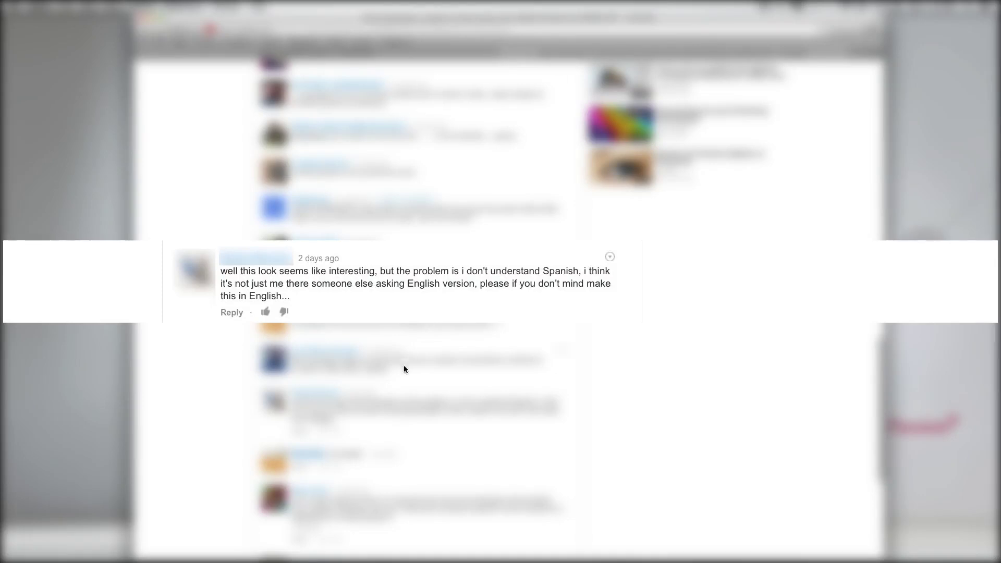
{"action": "scroll", "coordinate": [402, 370], "scroll_direction": "down", "scroll_amount": 1}
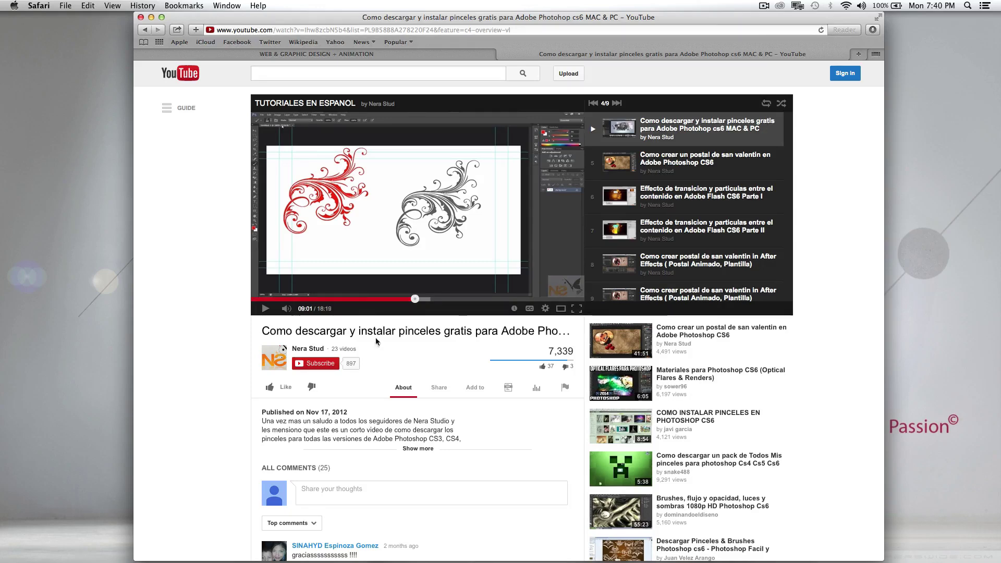
- Return to the Nera Studio site and open the Swirls Pack Photoshop brushes page to review its download options
{"action": "left_click", "coordinate": [370, 54]}
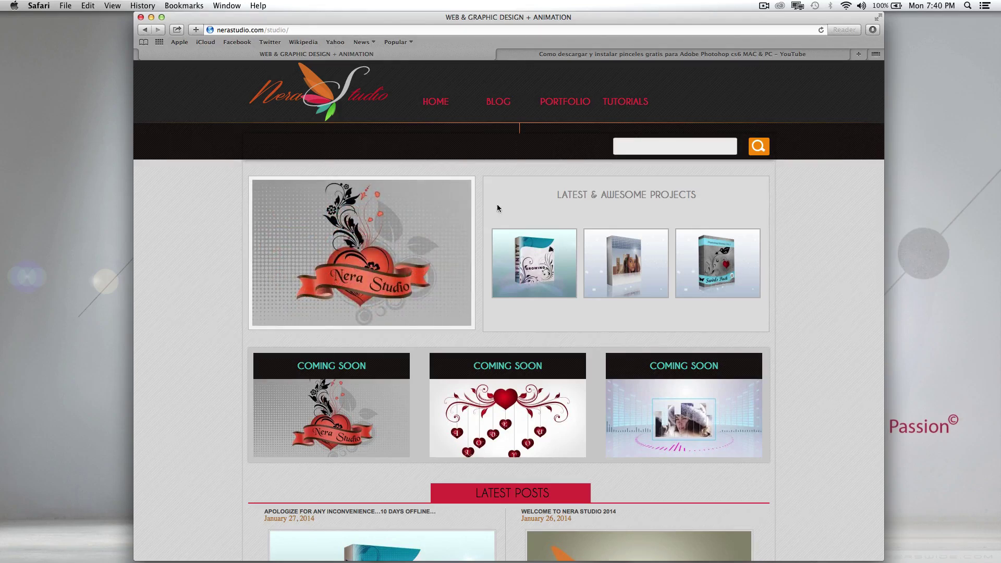
{"action": "left_click", "coordinate": [707, 271]}
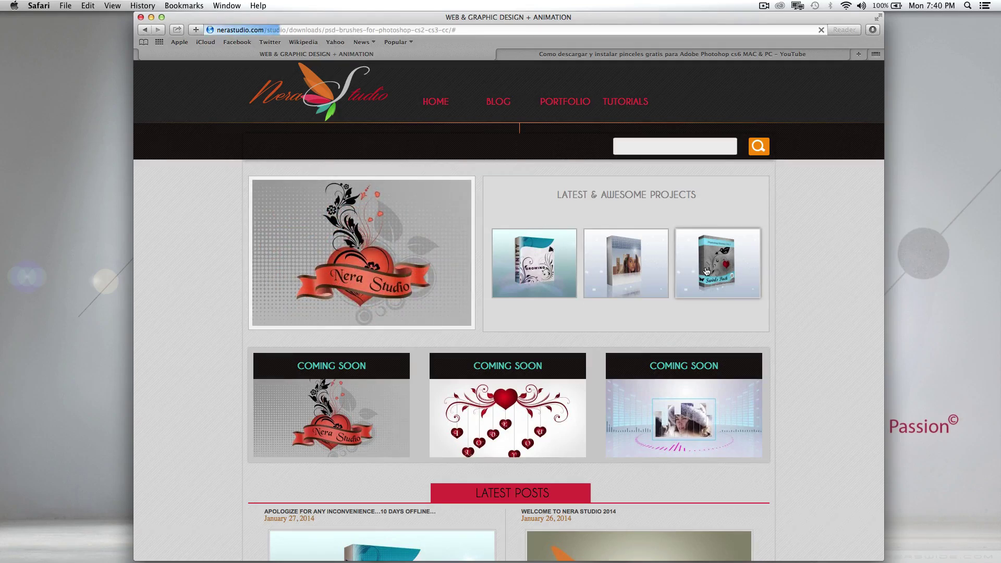
{"action": "scroll", "coordinate": [705, 270], "scroll_direction": "down", "scroll_amount": 20}
{"action": "scroll", "coordinate": [706, 269], "scroll_direction": "up", "scroll_amount": 20}
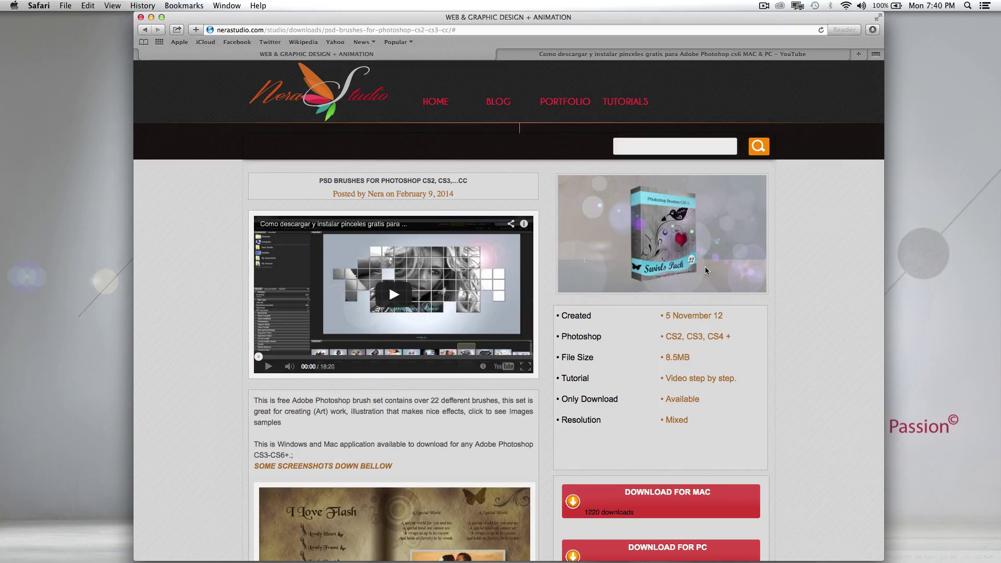
{"action": "scroll", "coordinate": [707, 270], "scroll_direction": "down", "scroll_amount": 4}
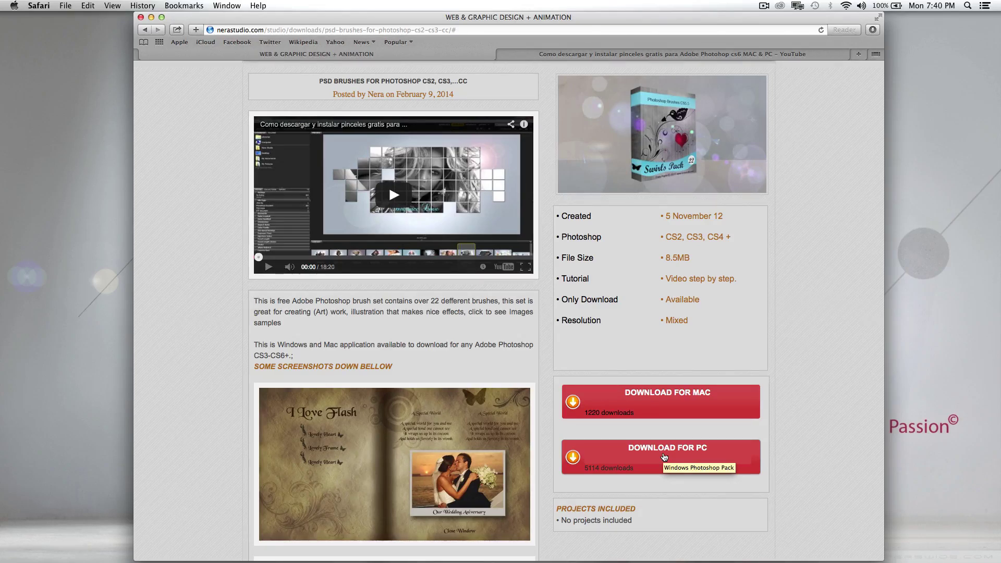
- Download the Mac version of the brush pack and open the downloaded Nera-Studio-Mac-brush folder in Finder
{"action": "left_click", "coordinate": [665, 399]}
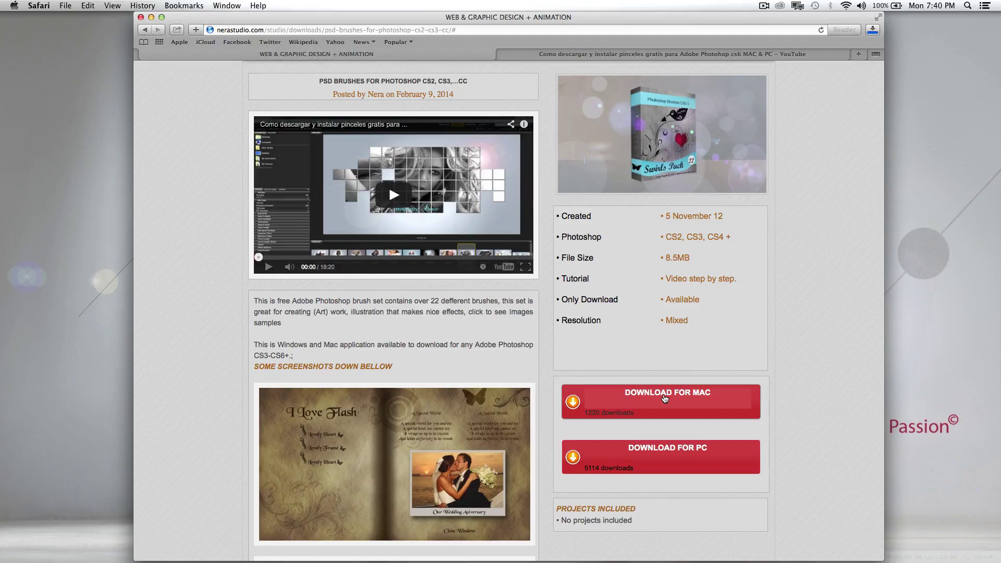
{"action": "left_click", "coordinate": [874, 30]}
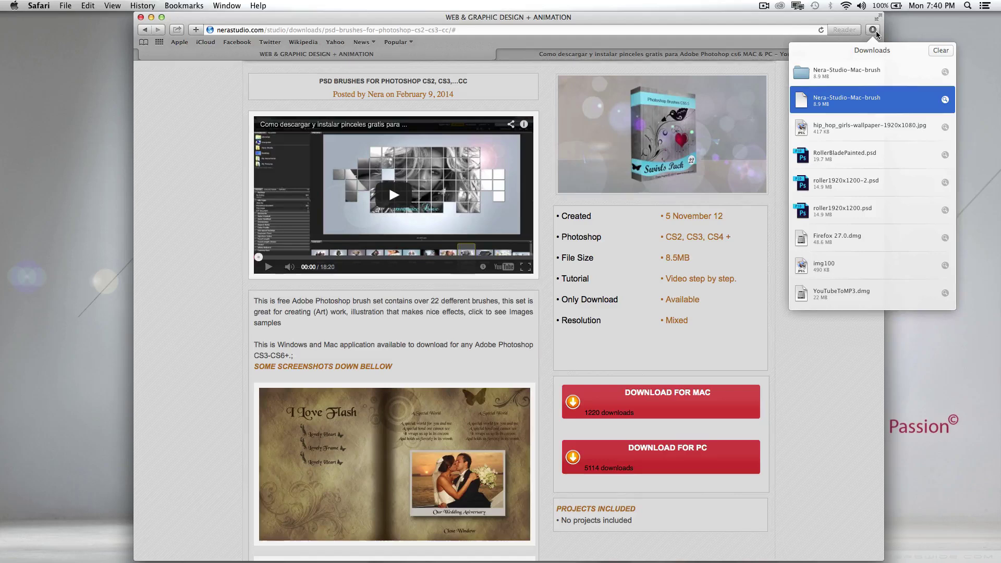
{"action": "left_click", "coordinate": [946, 73]}
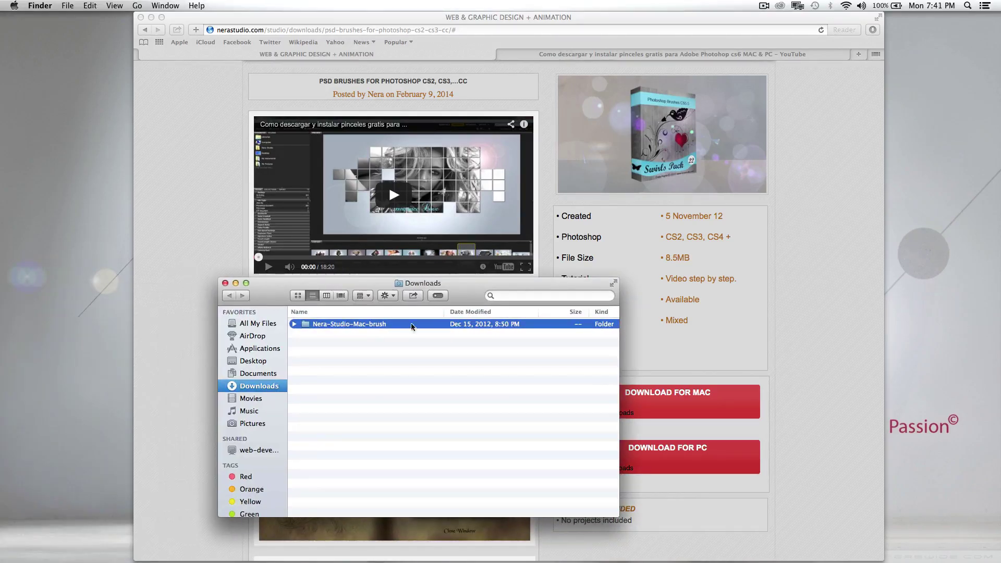
{"action": "double_click", "coordinate": [389, 325]}
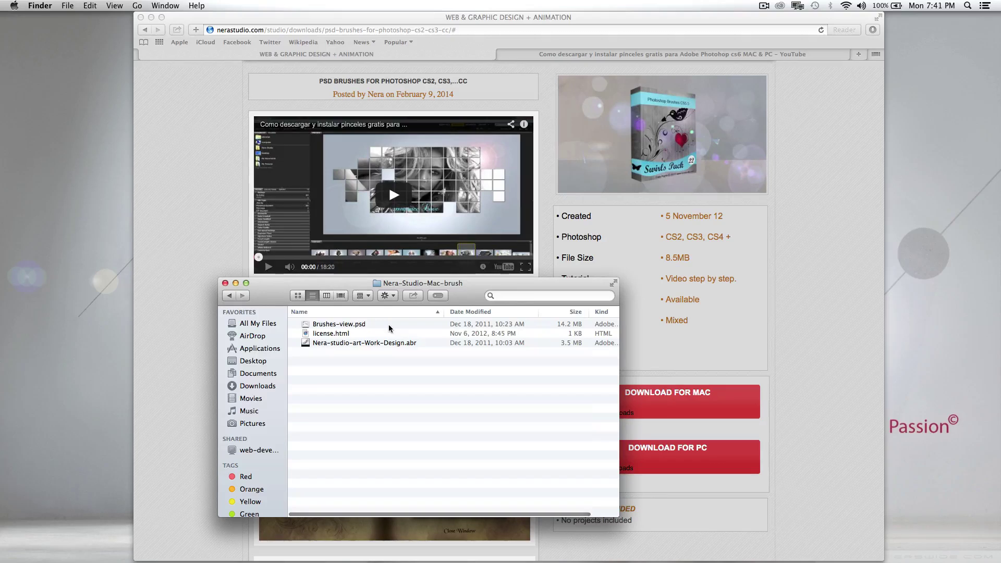
- Open license.html from the brush folder, read the usage terms and close its page
{"action": "left_click", "coordinate": [361, 325]}
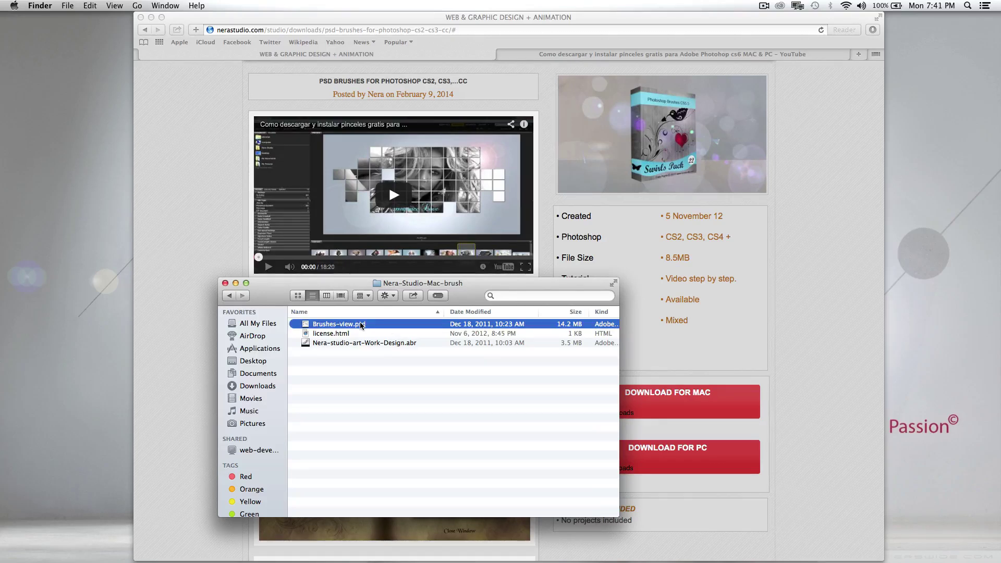
{"action": "left_click", "coordinate": [347, 335]}
{"action": "double_click", "coordinate": [345, 334]}
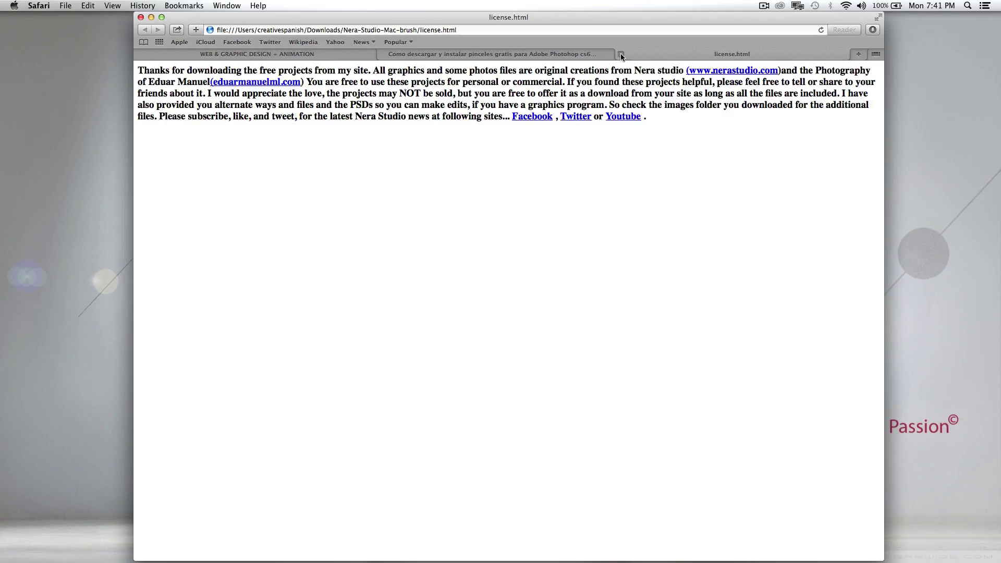
{"action": "left_click", "coordinate": [621, 54]}
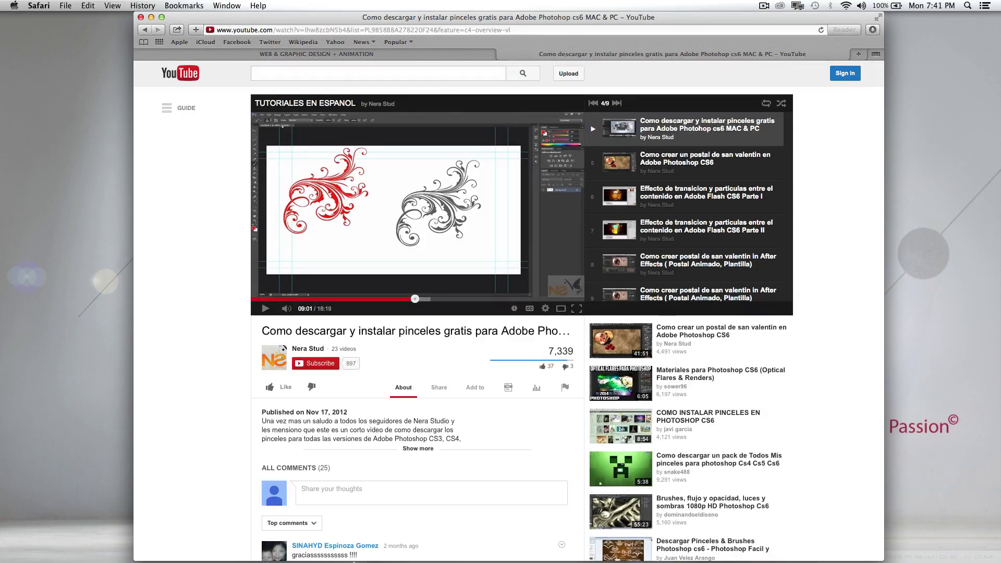
- Bring Finder forward, select Nera-studio-art-Work-Design.abr, and arrange the brush folder and a second Finder window side by side
{"action": "mouse_move", "coordinate": [339, 561]}
{"action": "left_click", "coordinate": [323, 532]}
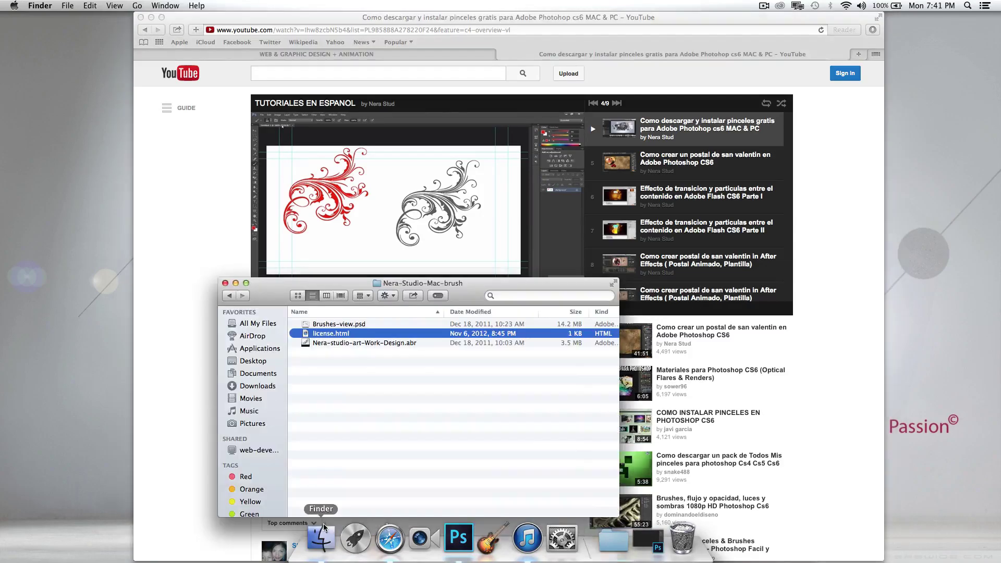
{"action": "left_click", "coordinate": [321, 346]}
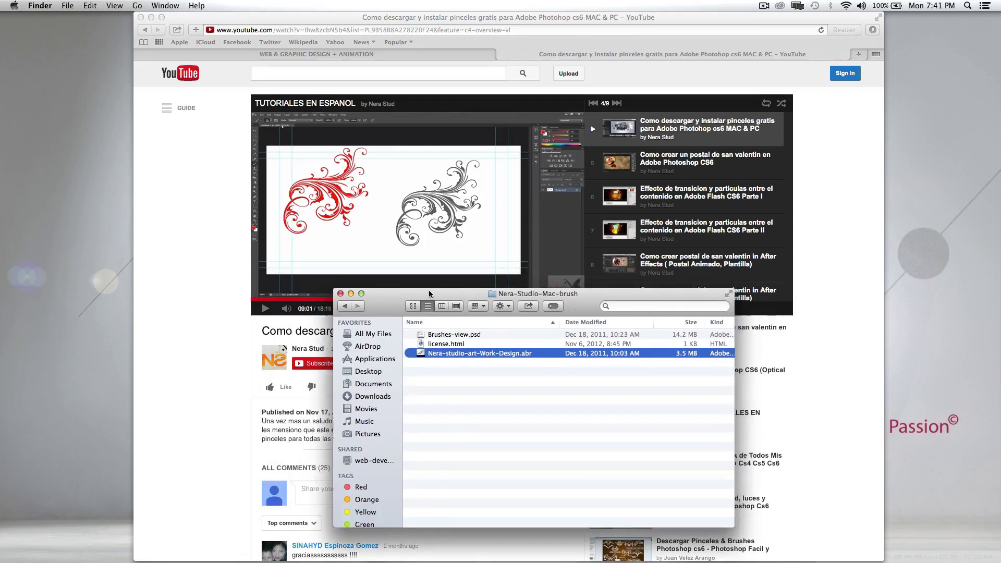
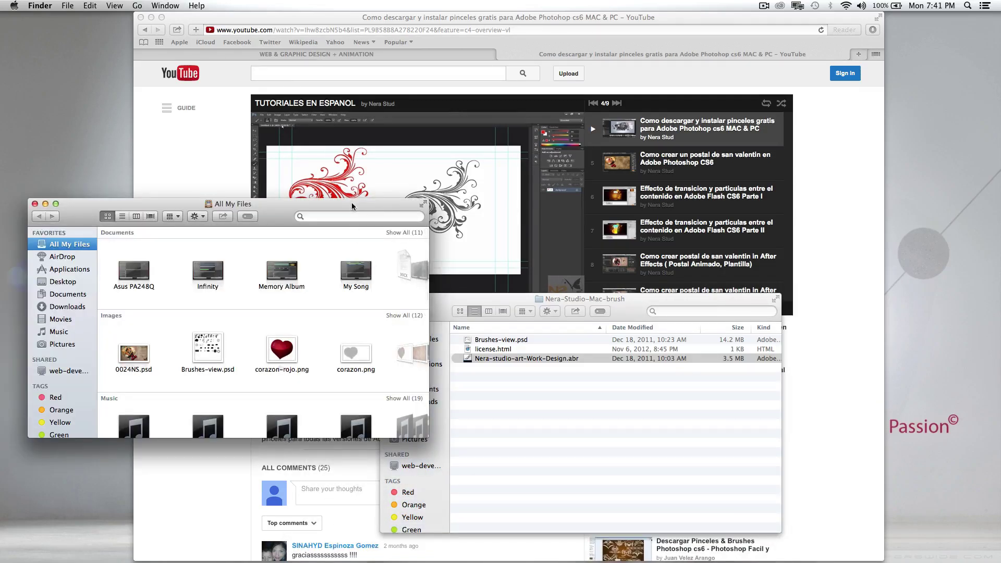
{"action": "left_click_drag", "start_coordinate": [352, 203], "coordinate": [322, 306]}
{"action": "left_click", "coordinate": [427, 297]}
{"action": "left_click_drag", "start_coordinate": [427, 297], "coordinate": [531, 296]}
{"action": "left_click_drag", "start_coordinate": [258, 308], "coordinate": [302, 308]}
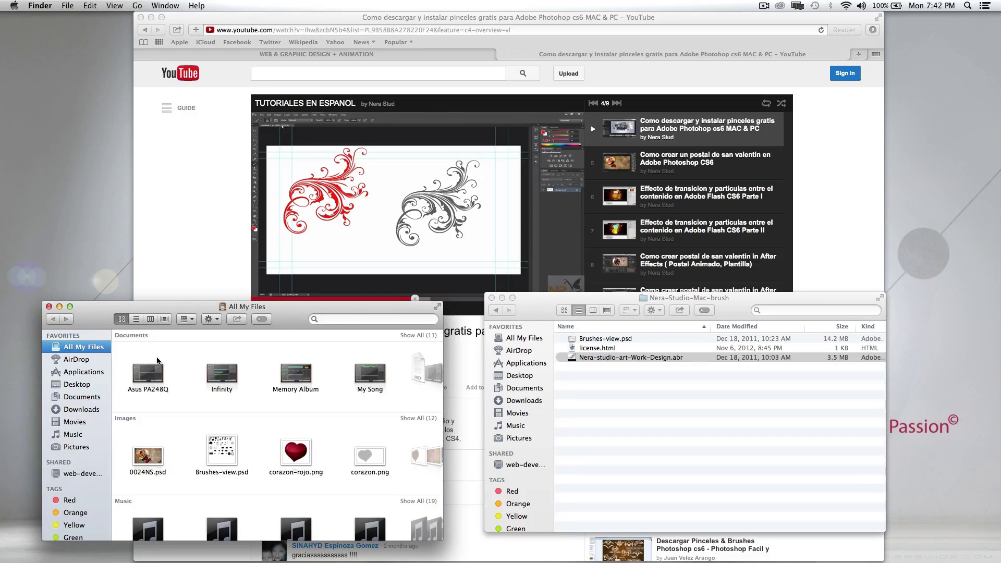
- In the All My Files window, go to Applications > Adobe Photoshop CC > Presets > Brushes
{"action": "left_click", "coordinate": [76, 374]}
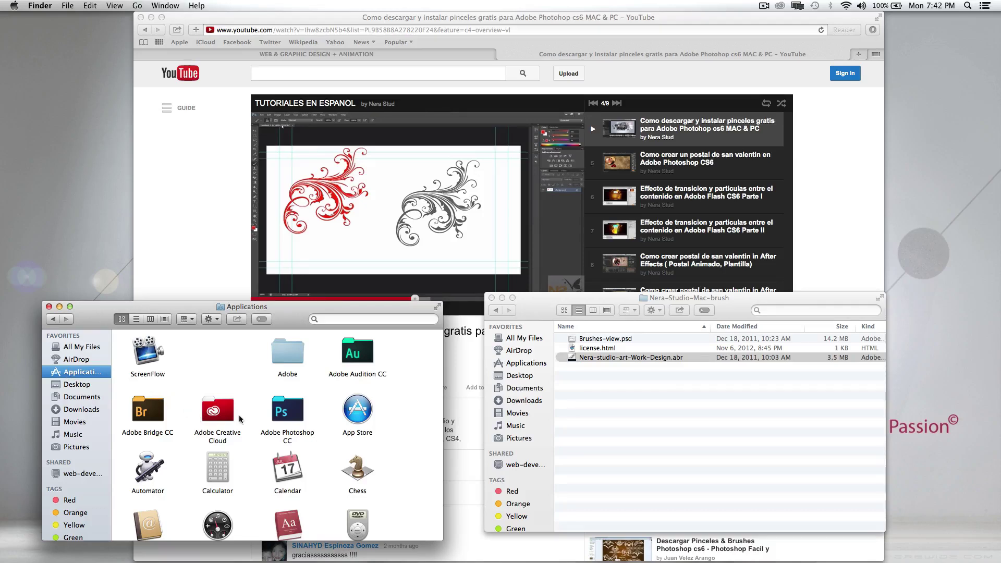
{"action": "double_click", "coordinate": [295, 414]}
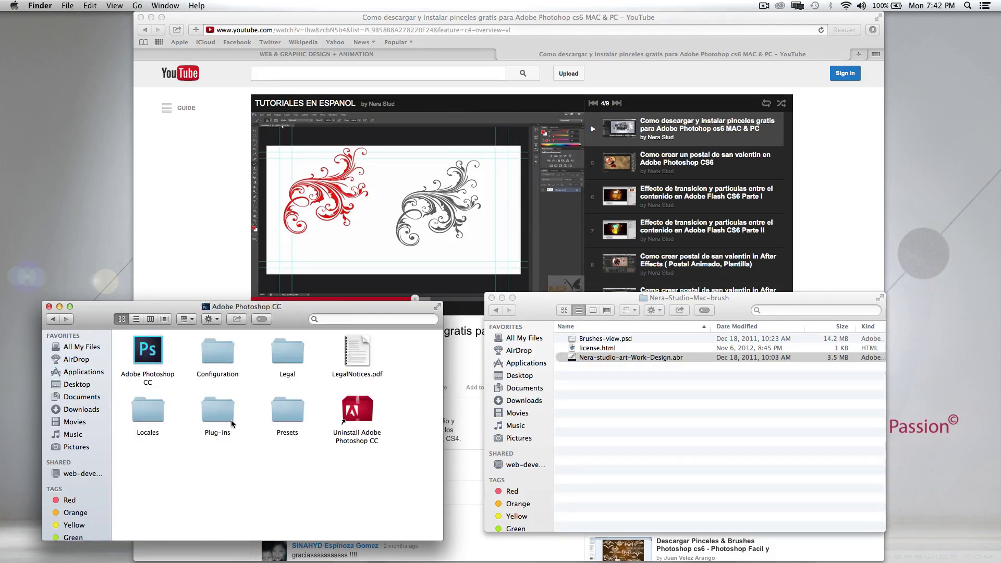
{"action": "left_click", "coordinate": [288, 412]}
{"action": "double_click", "coordinate": [287, 412]}
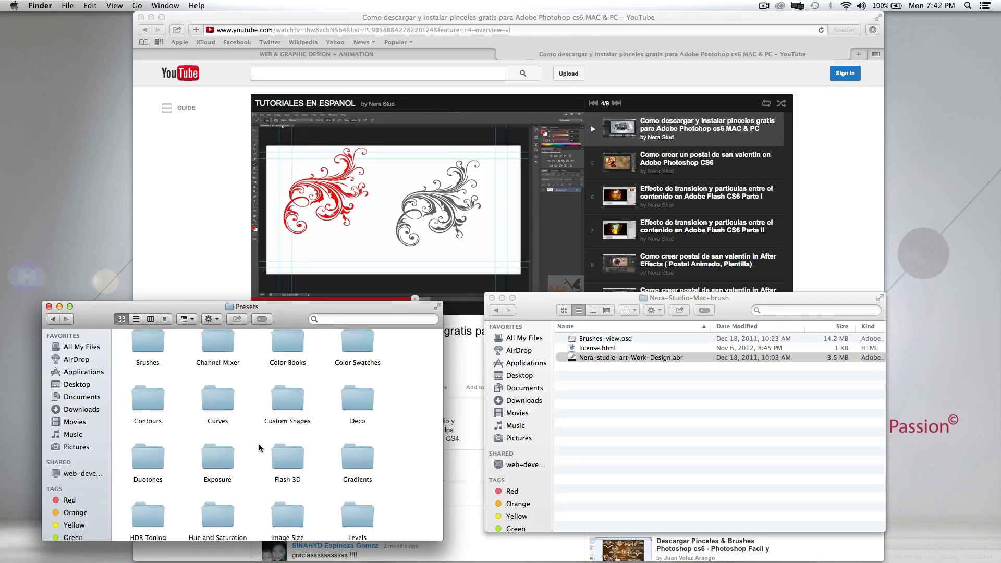
{"action": "scroll", "coordinate": [260, 448], "scroll_direction": "up", "scroll_amount": 3}
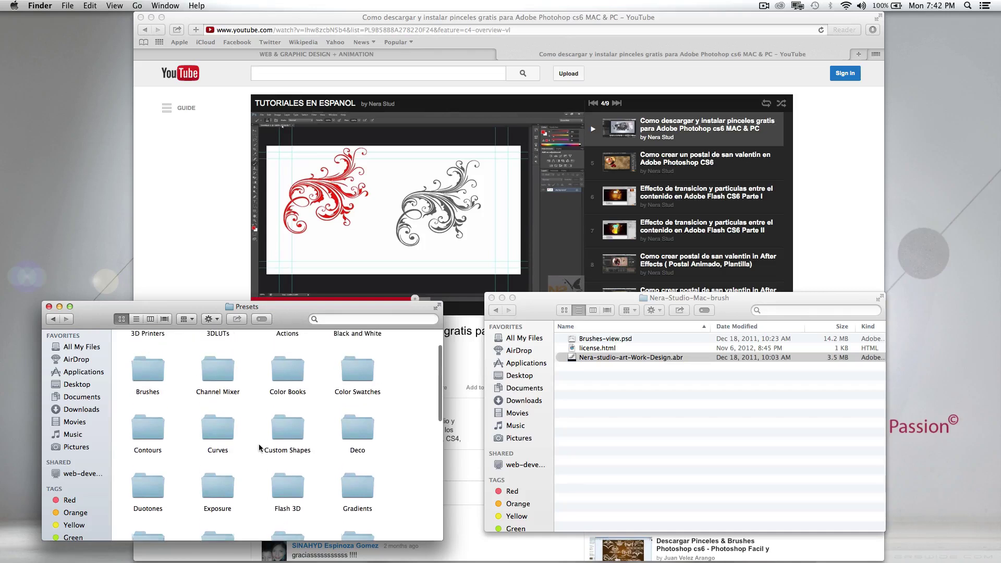
{"action": "left_click", "coordinate": [155, 374]}
{"action": "double_click", "coordinate": [155, 373]}
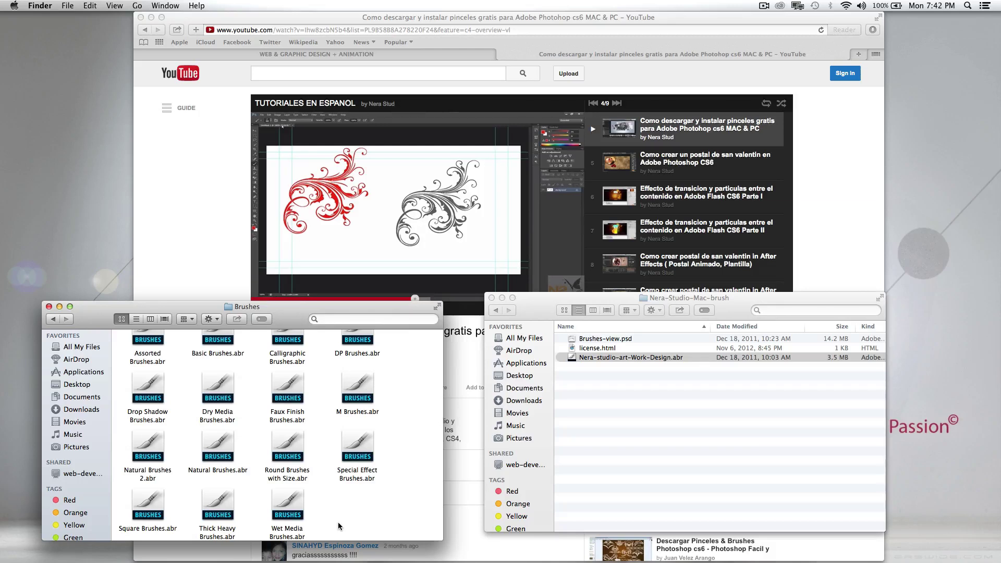
- Copy Nera-studio-art-Work-Design.abr from the Nera-Studio-Mac-brush folder and paste it into the Photoshop Brushes presets folder
{"action": "left_click", "coordinate": [621, 419]}
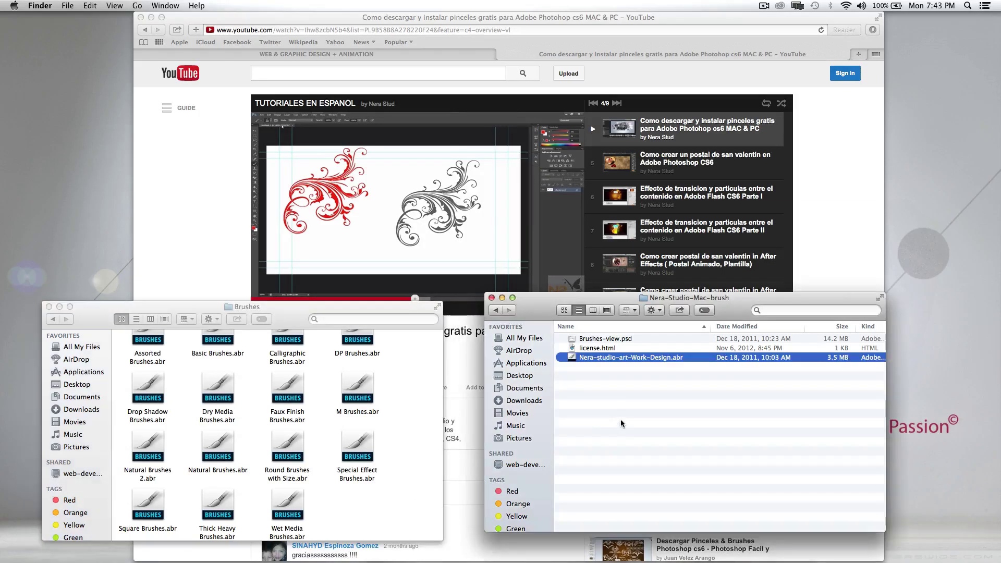
{"action": "left_click", "coordinate": [628, 358]}
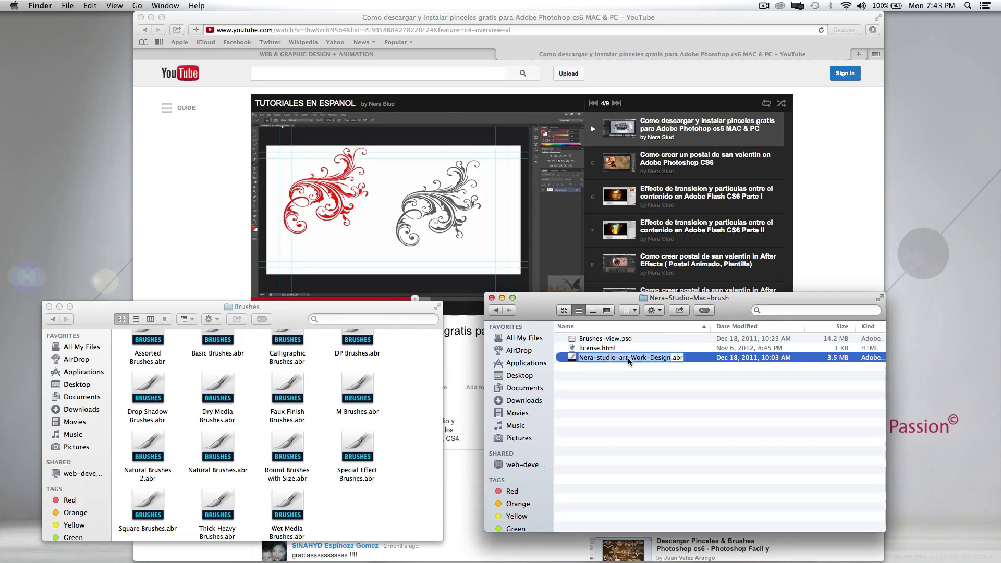
{"action": "left_click", "coordinate": [708, 356]}
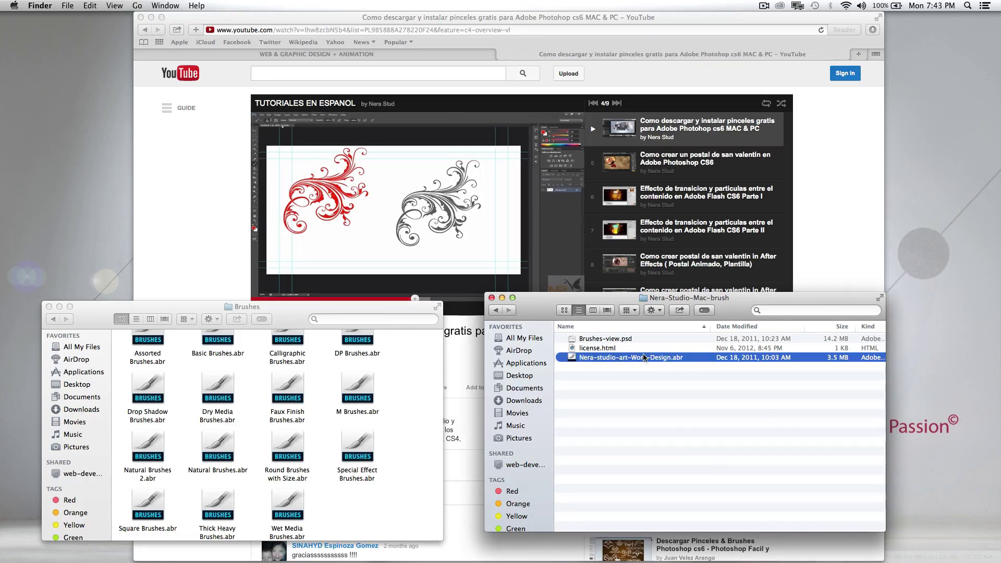
{"action": "right_click", "coordinate": [627, 356]}
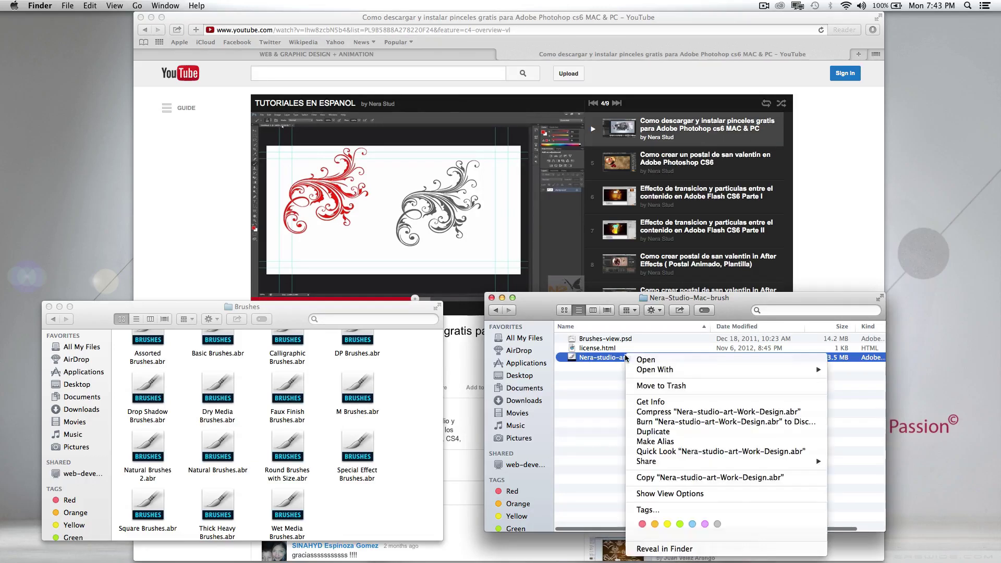
{"action": "left_click", "coordinate": [645, 478]}
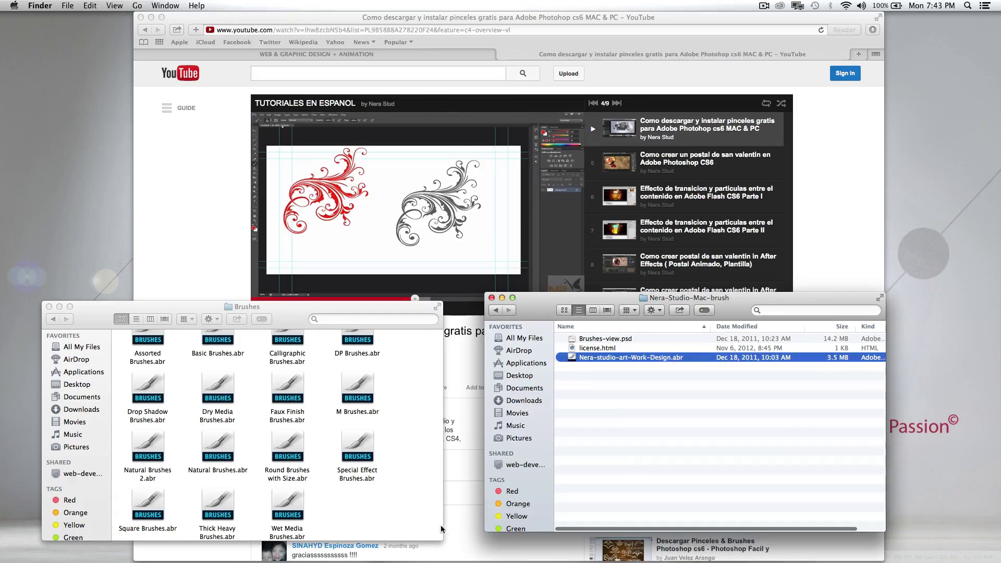
{"action": "left_click", "coordinate": [402, 513]}
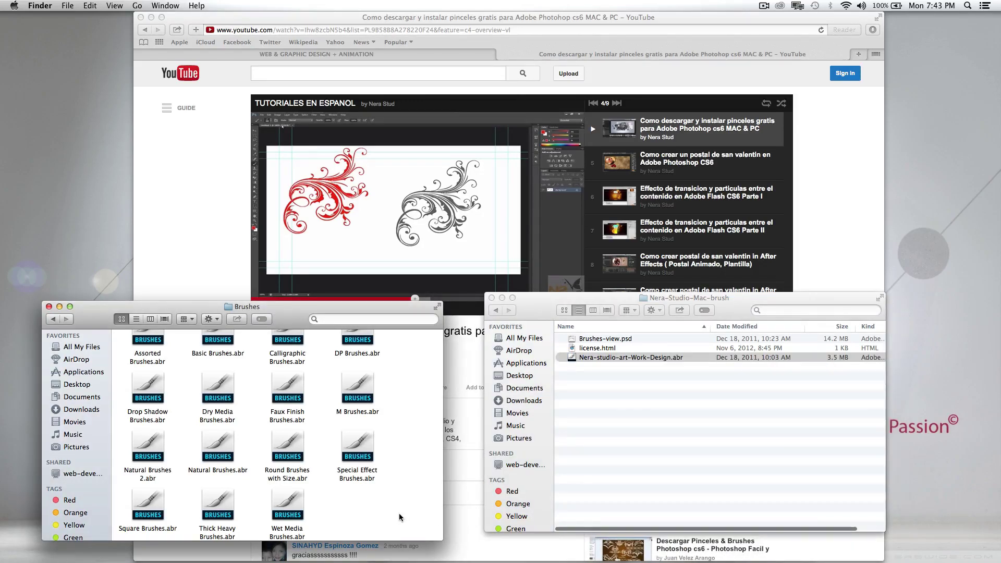
{"action": "right_click", "coordinate": [399, 513]}
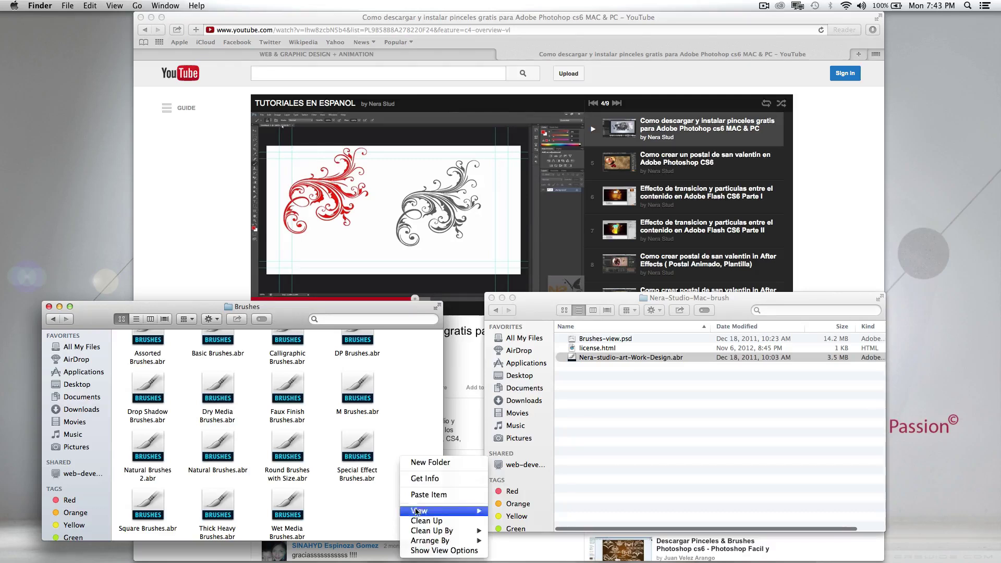
{"action": "left_click", "coordinate": [430, 495]}
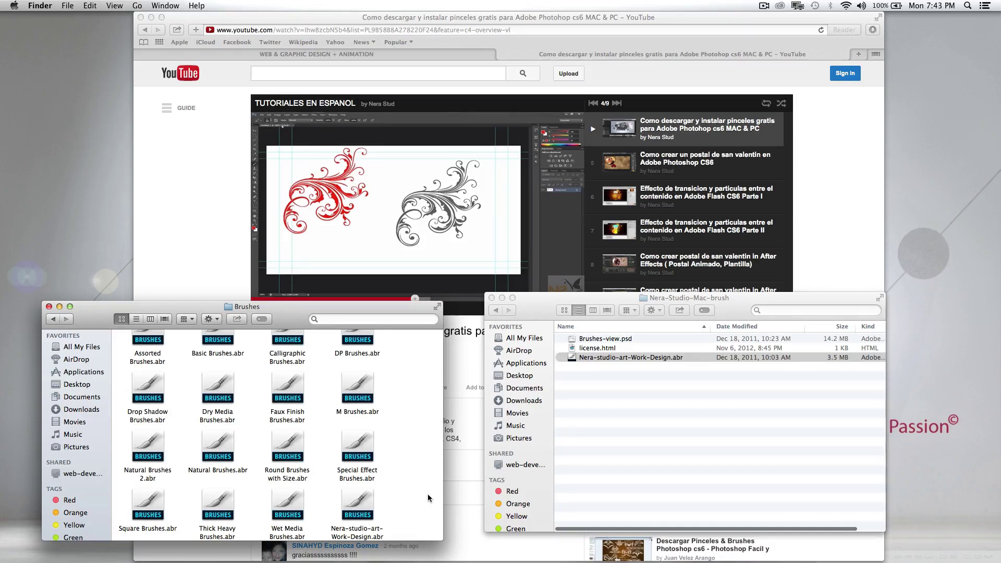
- Close both Finder windows and switch to Adobe Photoshop CC
{"action": "left_click", "coordinate": [491, 298]}
{"action": "key", "text": "cmd+w"}
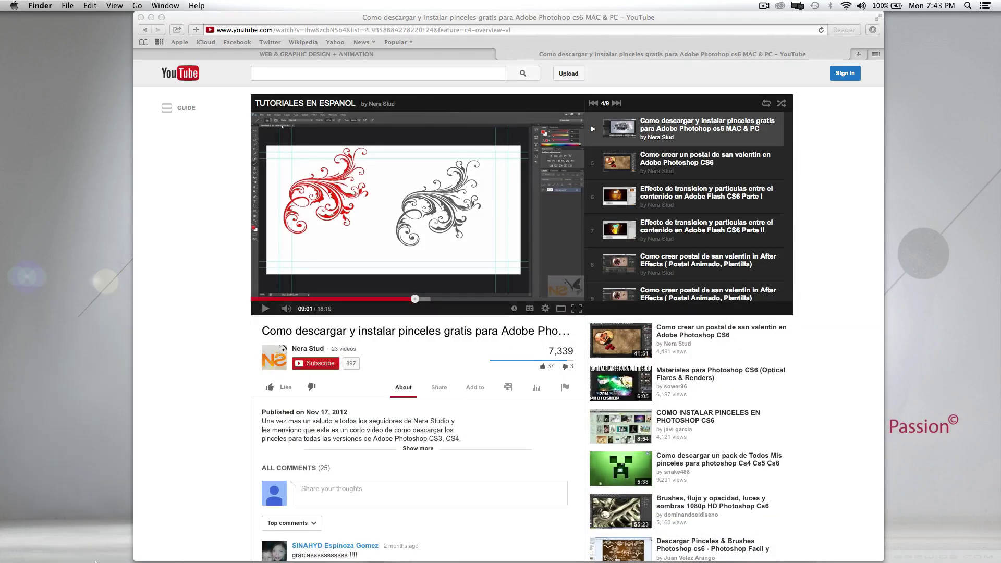
{"action": "mouse_move", "coordinate": [291, 561]}
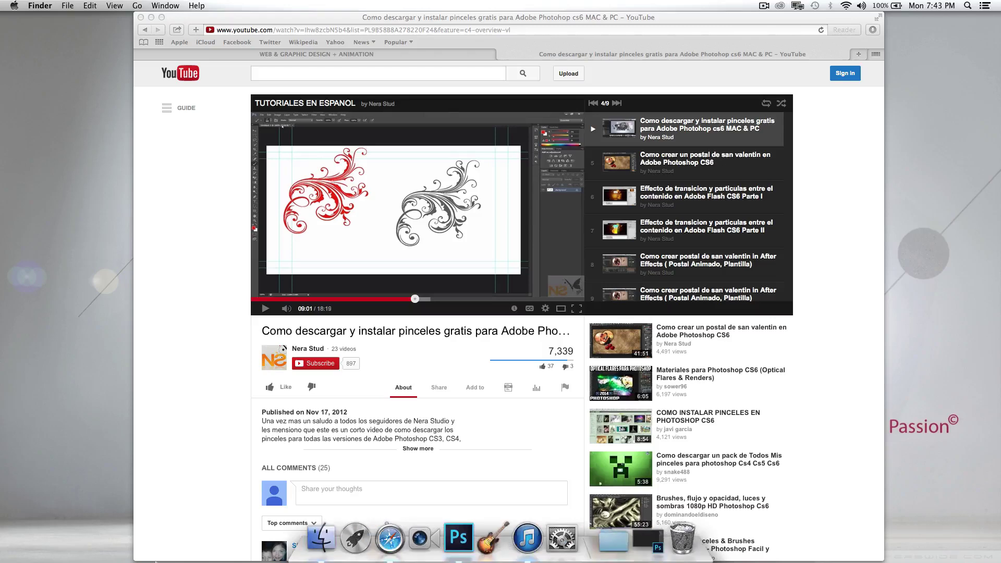
{"action": "left_click", "coordinate": [655, 537]}
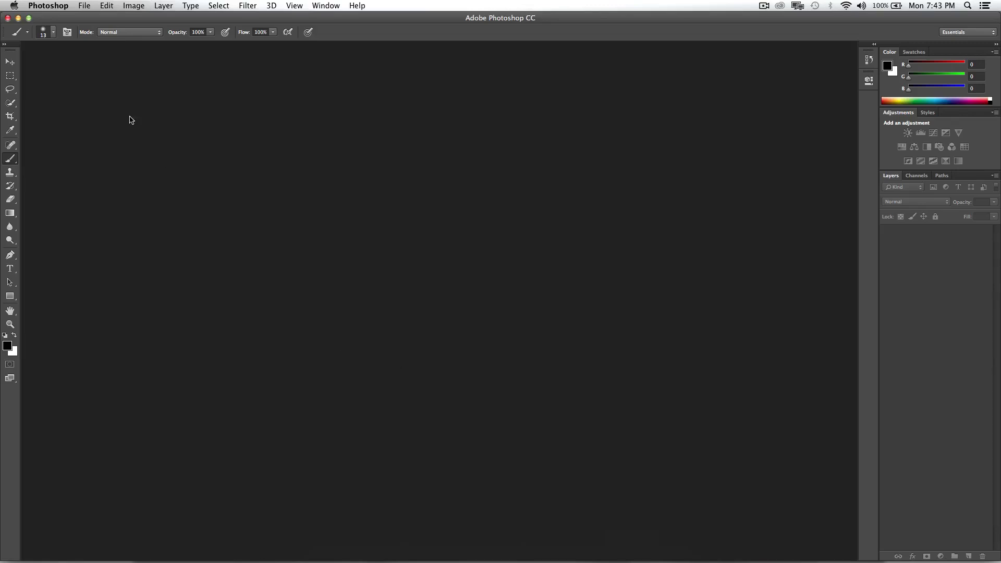
- Create a new 1024 × 1024 pixel RGB document at 144 pixels/inch with a white background, and add an empty layer
{"action": "left_click", "coordinate": [84, 6]}
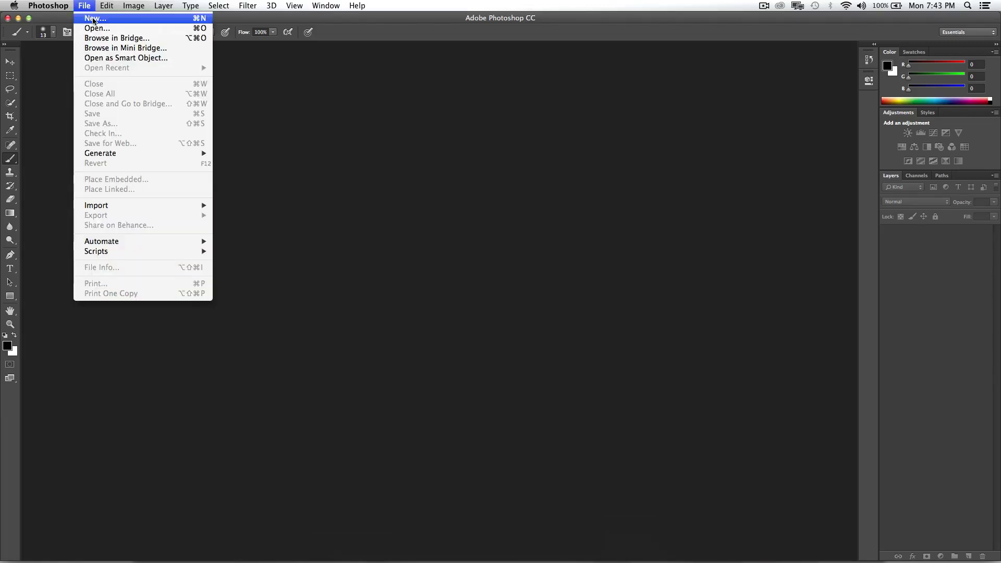
{"action": "left_click", "coordinate": [94, 20]}
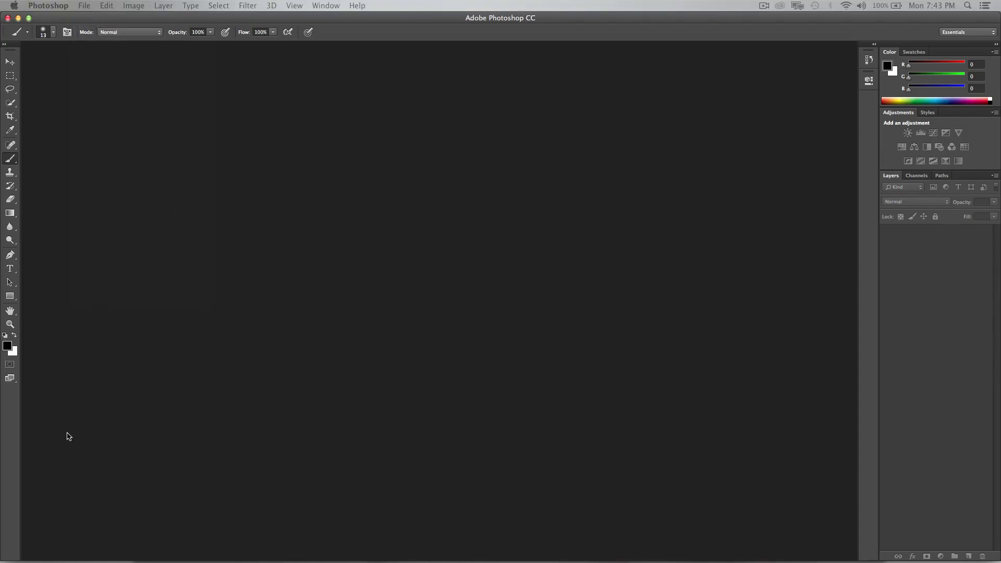
{"action": "mouse_move", "coordinate": [501, 561]}
{"action": "key", "text": "super+n"}
{"action": "left_click_drag", "start_coordinate": [91, 170], "coordinate": [461, 227]}
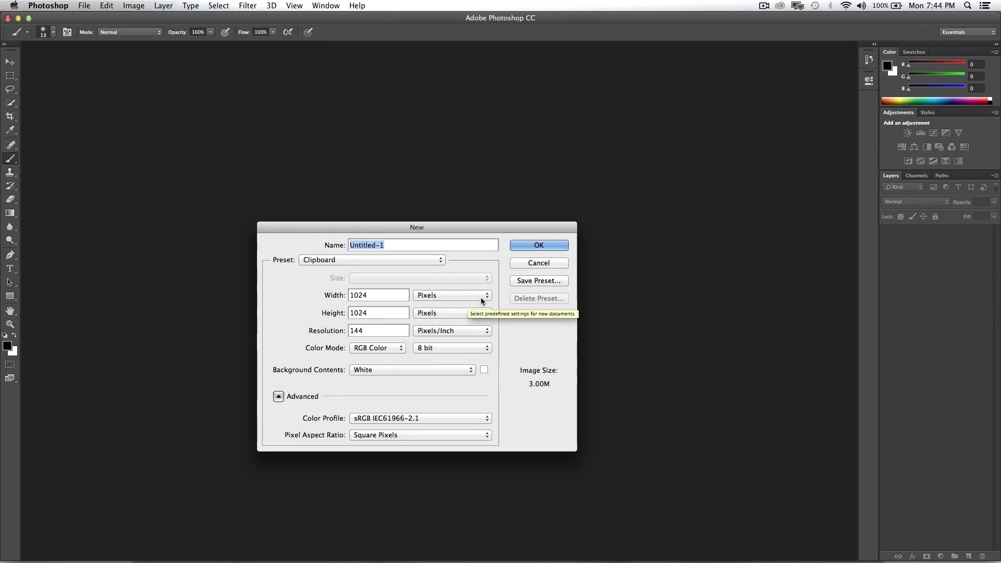
{"action": "left_click", "coordinate": [529, 249]}
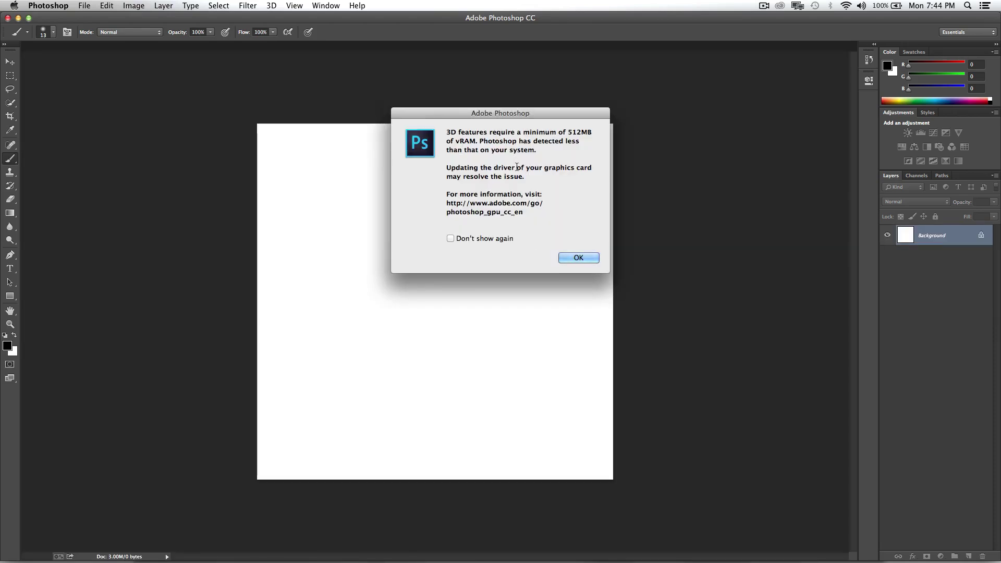
{"action": "left_click", "coordinate": [574, 258]}
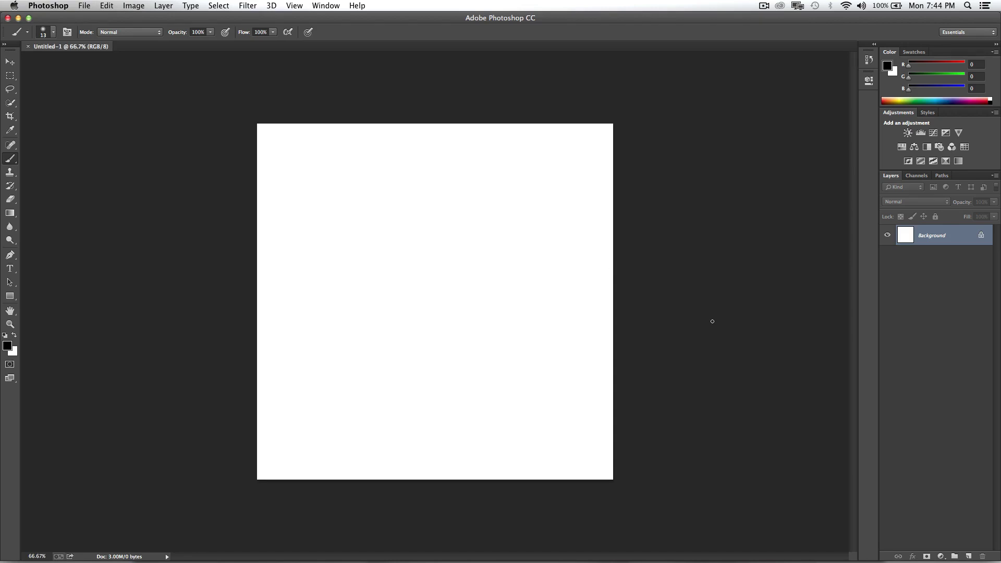
{"action": "left_click", "coordinate": [969, 557]}
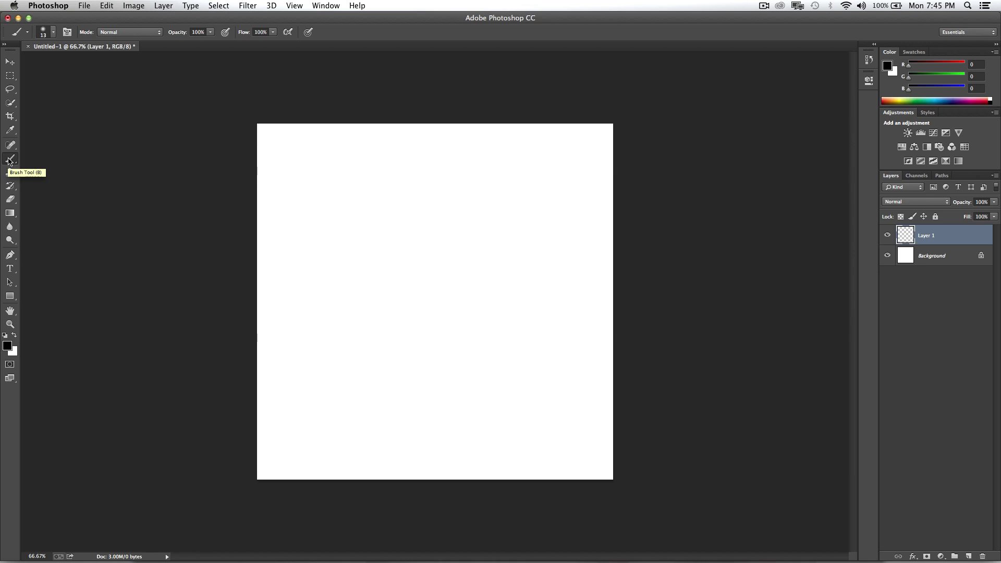
- Enlarge the Brush tool's preset picker and start the Load Brushes command
{"action": "left_click", "coordinate": [53, 32]}
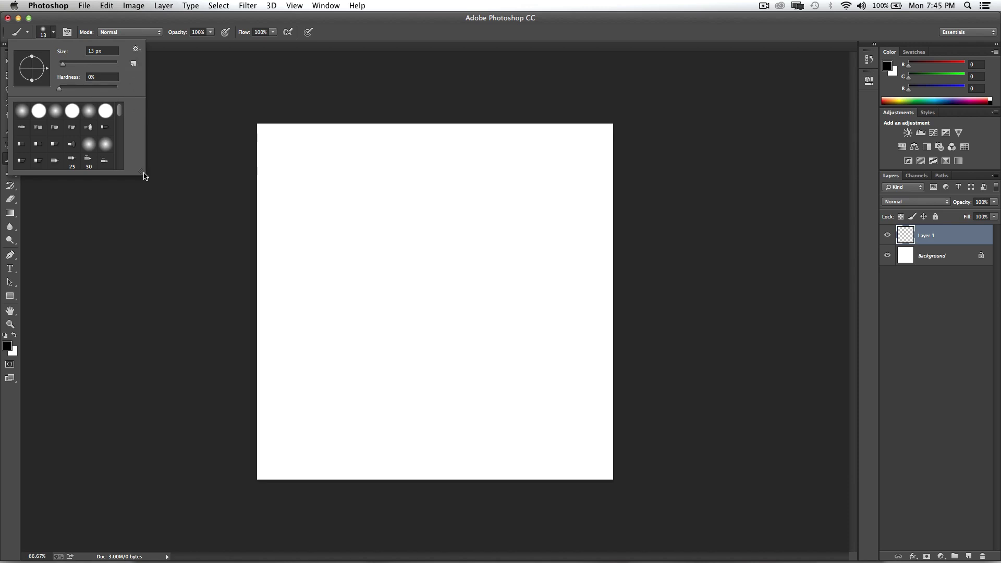
{"action": "mouse_move", "coordinate": [144, 176]}
{"action": "left_mouse_down"}
{"action": "mouse_move", "coordinate": [268, 293]}
{"action": "mouse_move", "coordinate": [325, 381]}
{"action": "left_mouse_up"}
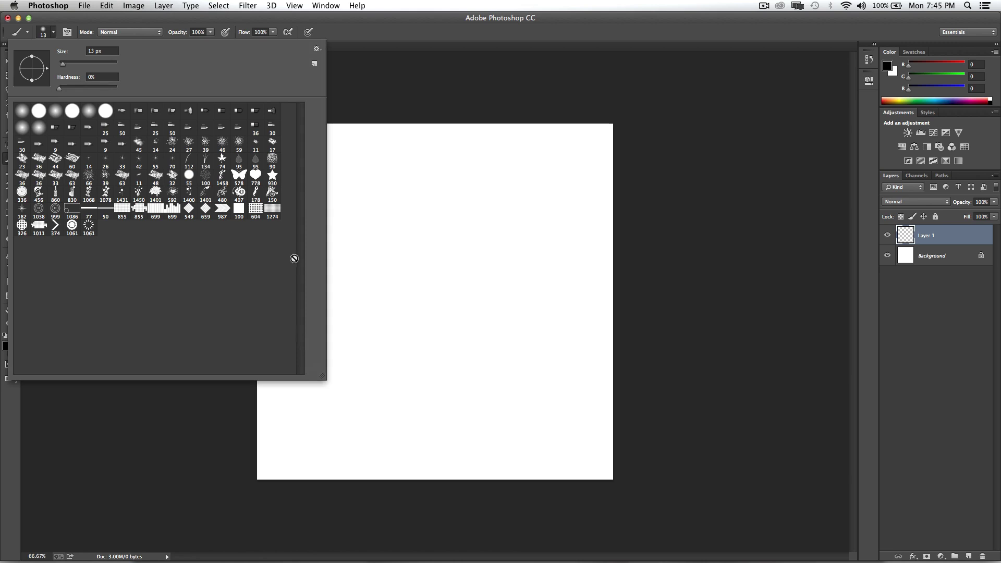
{"action": "left_click", "coordinate": [317, 49]}
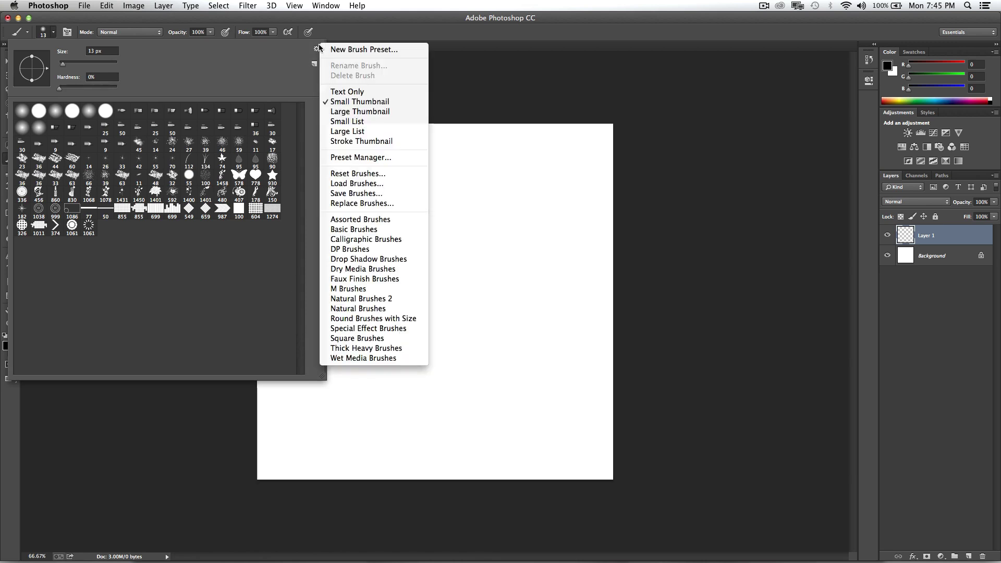
{"action": "left_click", "coordinate": [359, 185]}
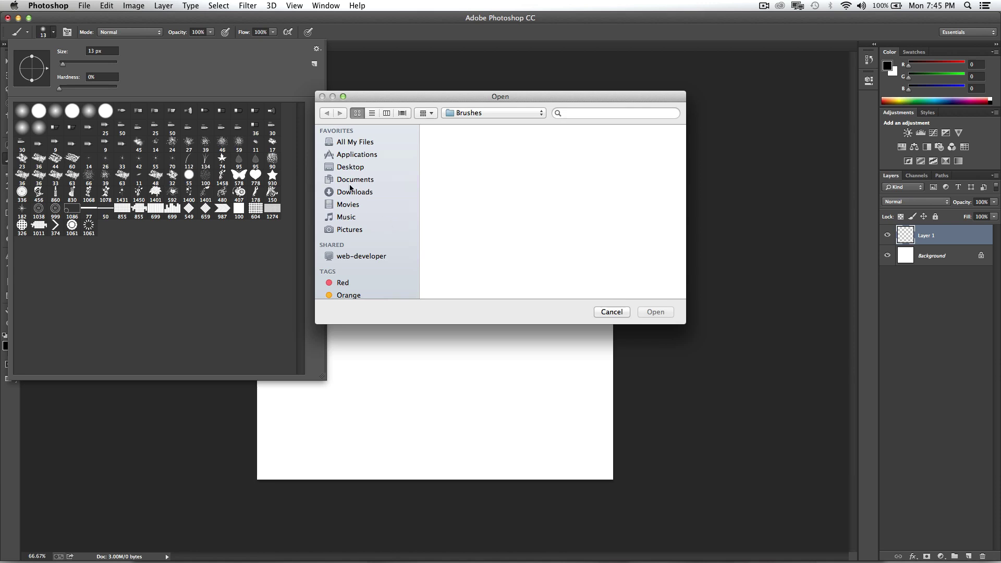
- In the file dialog, go to Applications > Adobe Photoshop CC > Presets > Brushes
{"action": "left_click", "coordinate": [354, 155]}
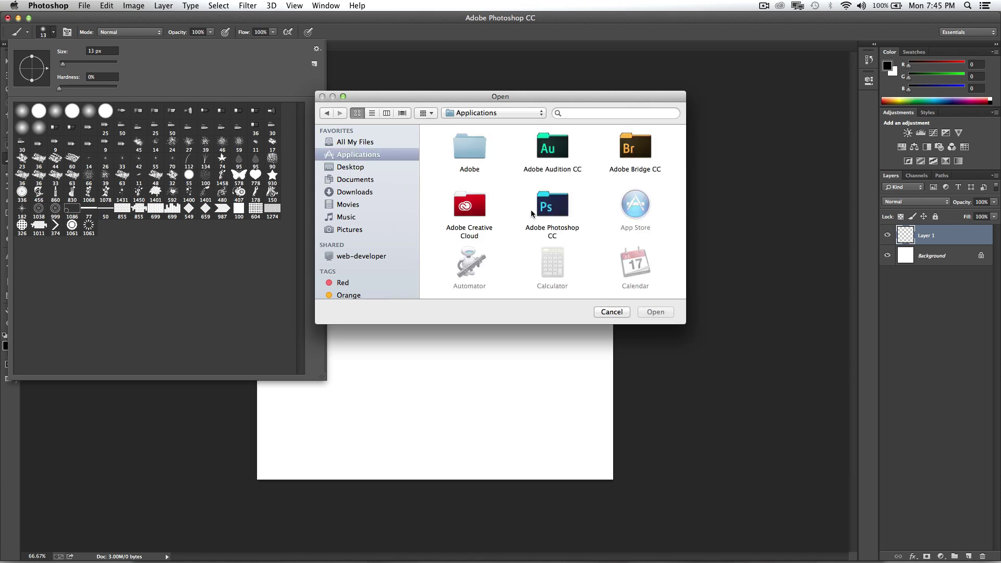
{"action": "left_click", "coordinate": [550, 211]}
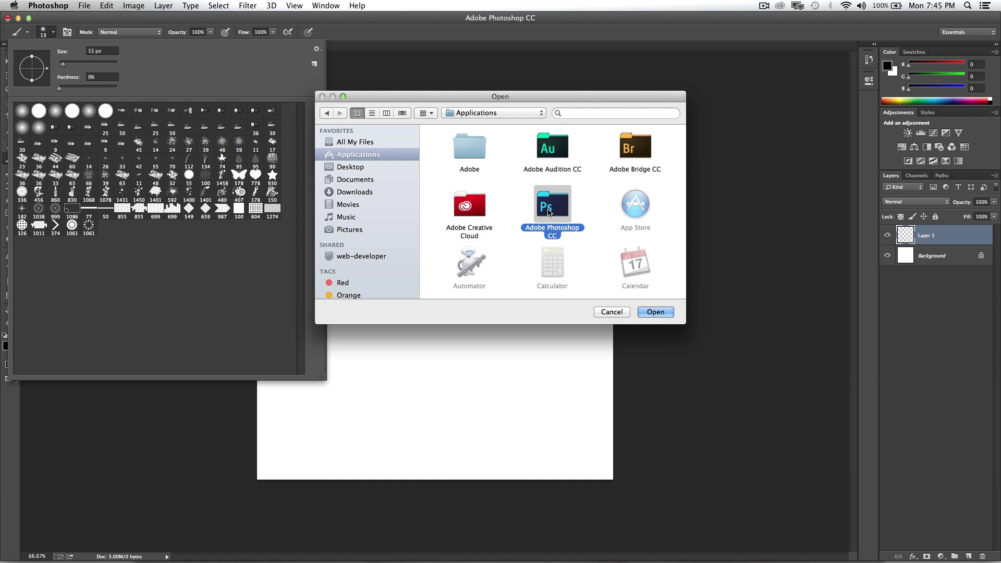
{"action": "double_click", "coordinate": [549, 211]}
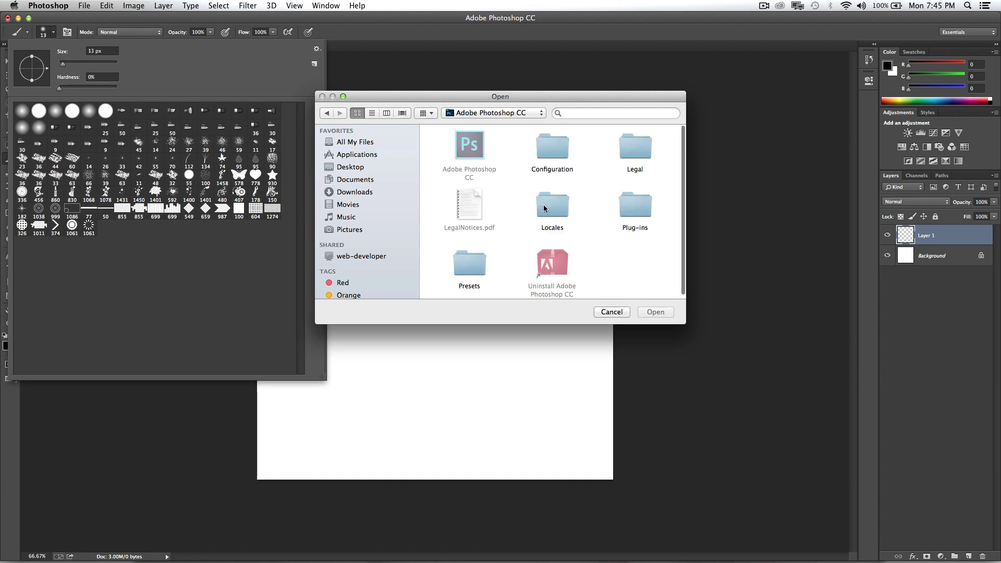
{"action": "double_click", "coordinate": [462, 281]}
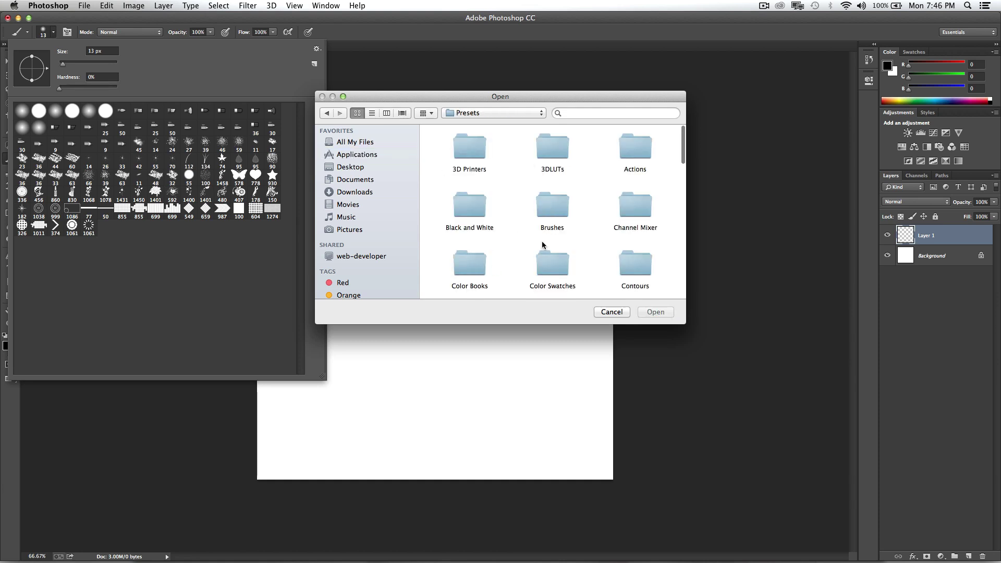
{"action": "double_click", "coordinate": [550, 211]}
- Find Nera-studio-art-Work-Design.abr among the brush files and load it into the brush presets
{"action": "scroll", "coordinate": [591, 264], "scroll_direction": "down", "scroll_amount": 5}
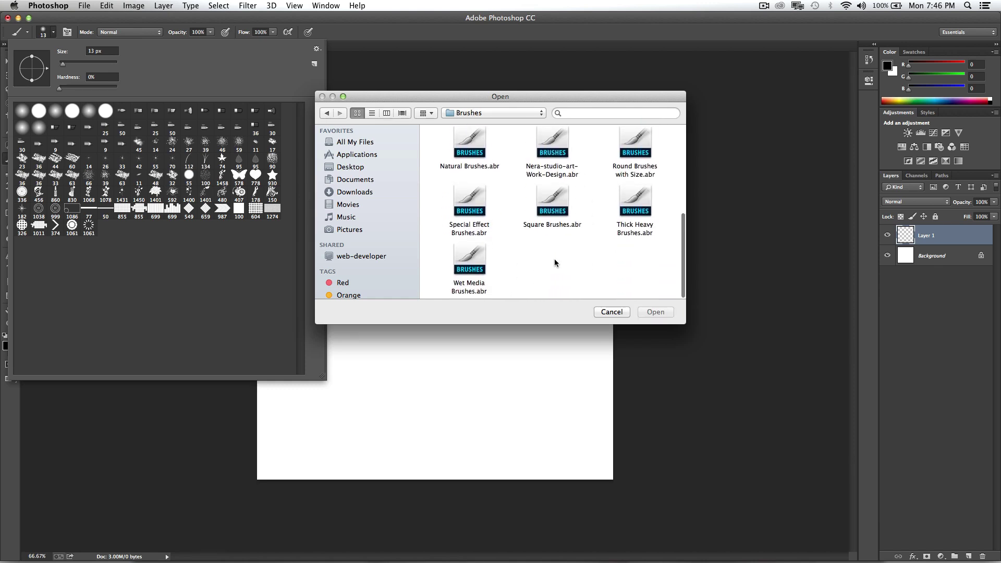
{"action": "scroll", "coordinate": [553, 243], "scroll_direction": "up", "scroll_amount": 1}
{"action": "scroll", "coordinate": [552, 243], "scroll_direction": "up", "scroll_amount": 3}
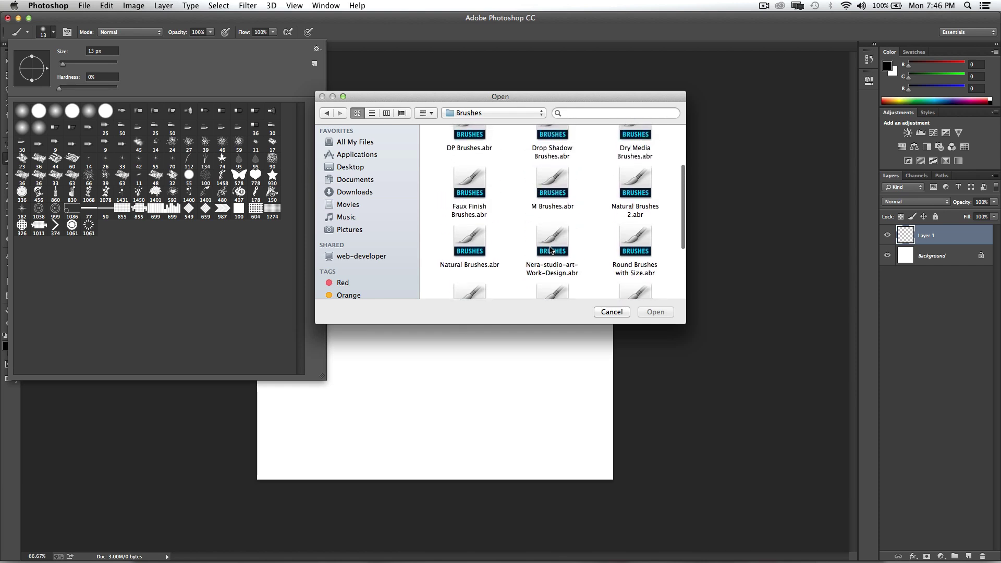
{"action": "scroll", "coordinate": [552, 250], "scroll_direction": "up", "scroll_amount": 2}
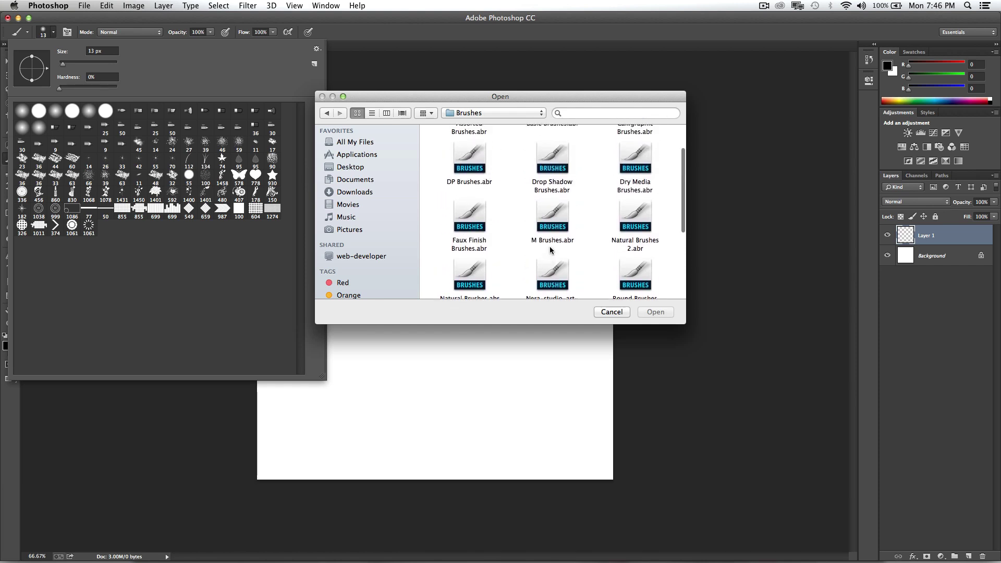
{"action": "scroll", "coordinate": [551, 250], "scroll_direction": "up", "scroll_amount": 2}
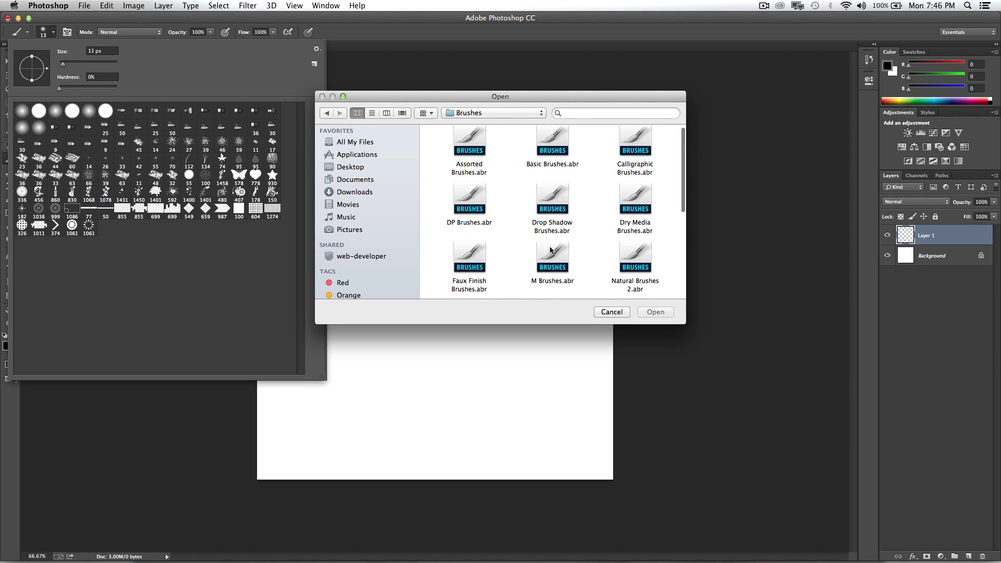
{"action": "scroll", "coordinate": [550, 250], "scroll_direction": "down", "scroll_amount": 5}
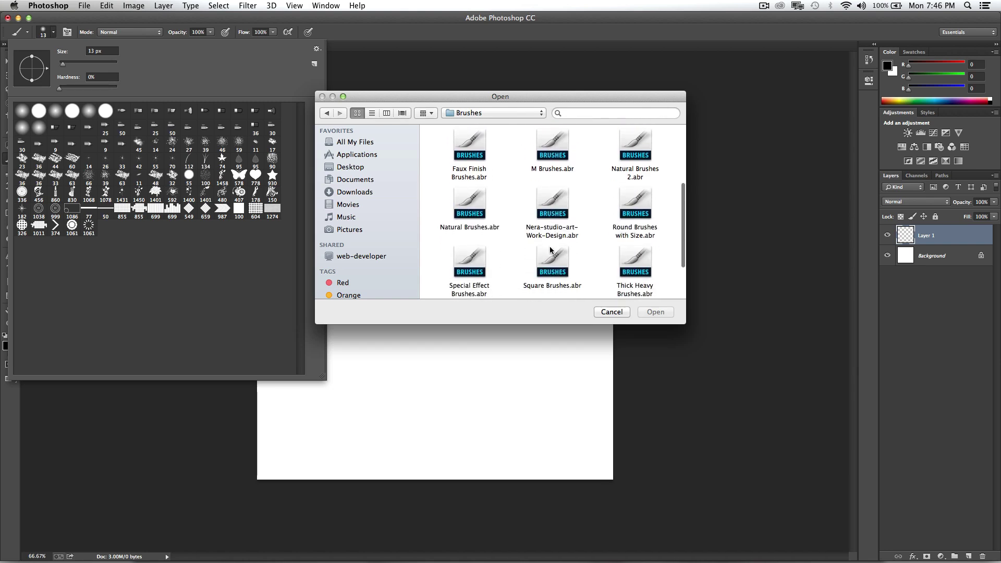
{"action": "scroll", "coordinate": [550, 251], "scroll_direction": "down", "scroll_amount": 1}
{"action": "left_click", "coordinate": [556, 182]}
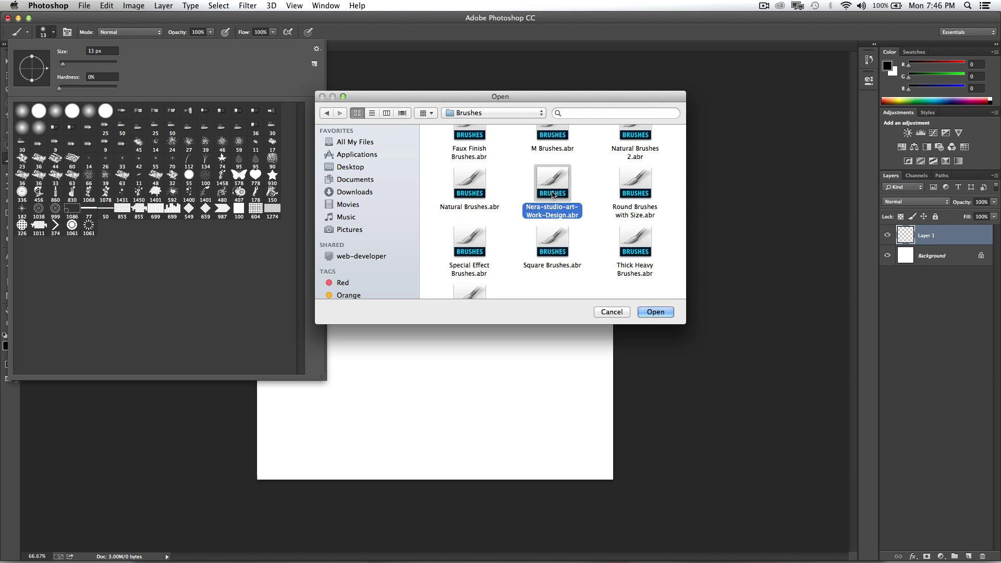
{"action": "left_click", "coordinate": [655, 312]}
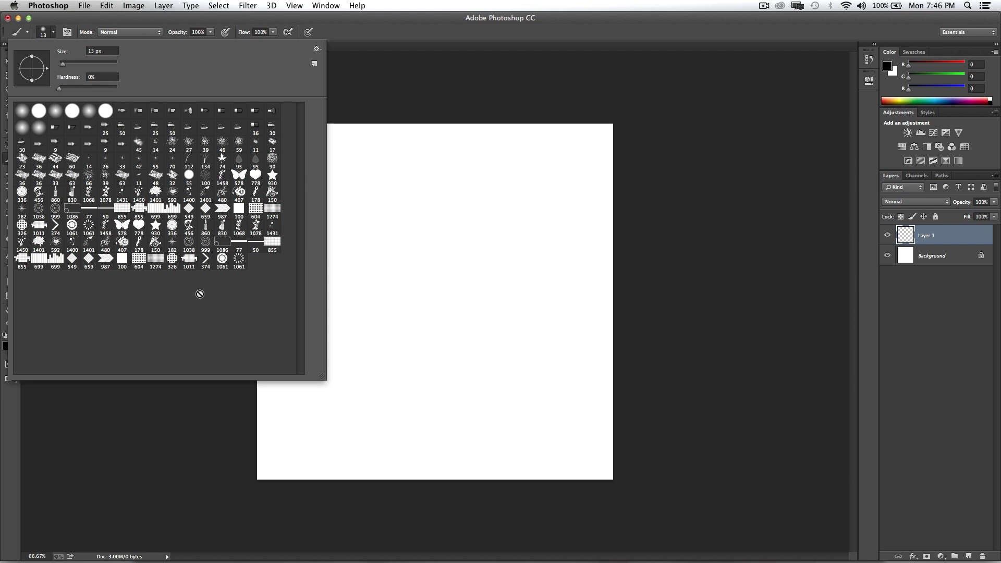
- Show the brush presets as large thumbnails and look through the newly loaded brushes at the end of the list
{"action": "left_click", "coordinate": [318, 52]}
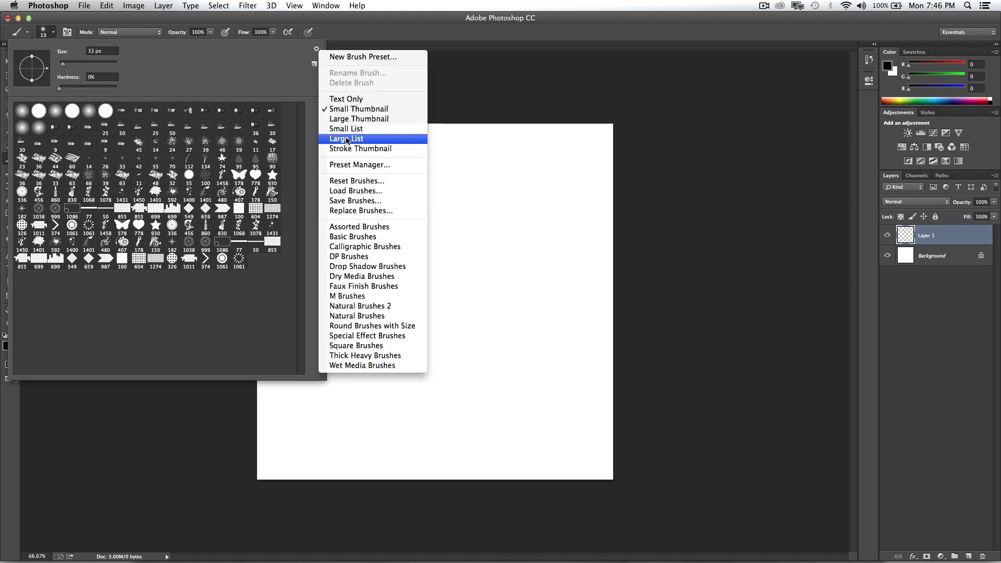
{"action": "left_click", "coordinate": [363, 119]}
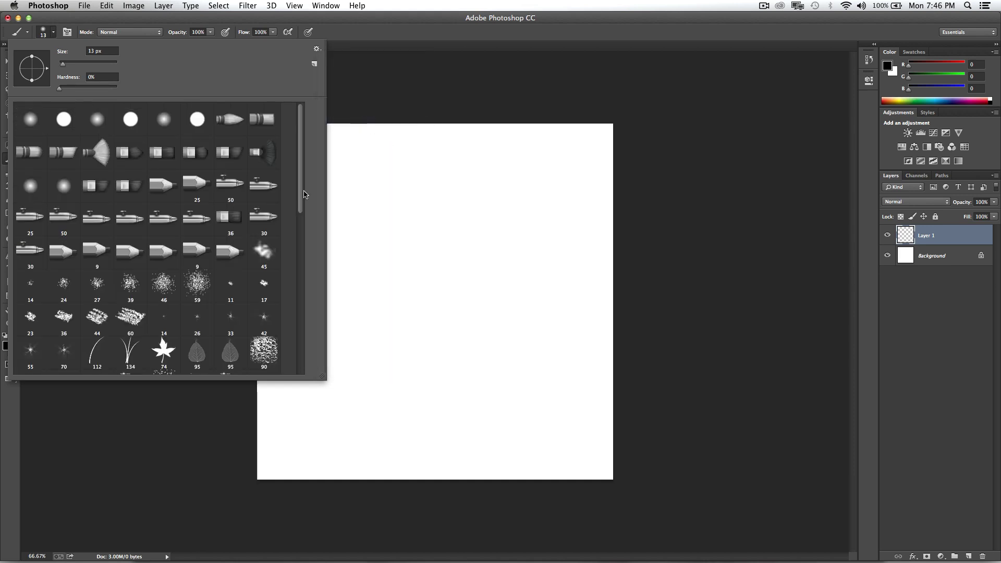
{"action": "scroll", "coordinate": [247, 221], "scroll_direction": "down", "scroll_amount": 15}
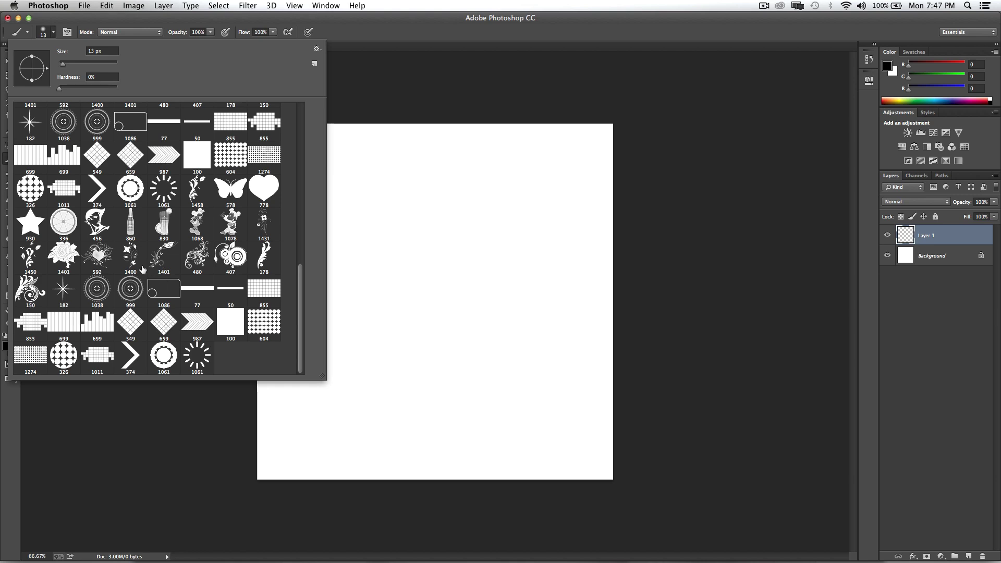
- Pick the 830 px drinking-glass brush and stamp it on Layer 1 in the left half of the canvas, using magenta #d560d1
{"action": "left_click", "coordinate": [163, 234]}
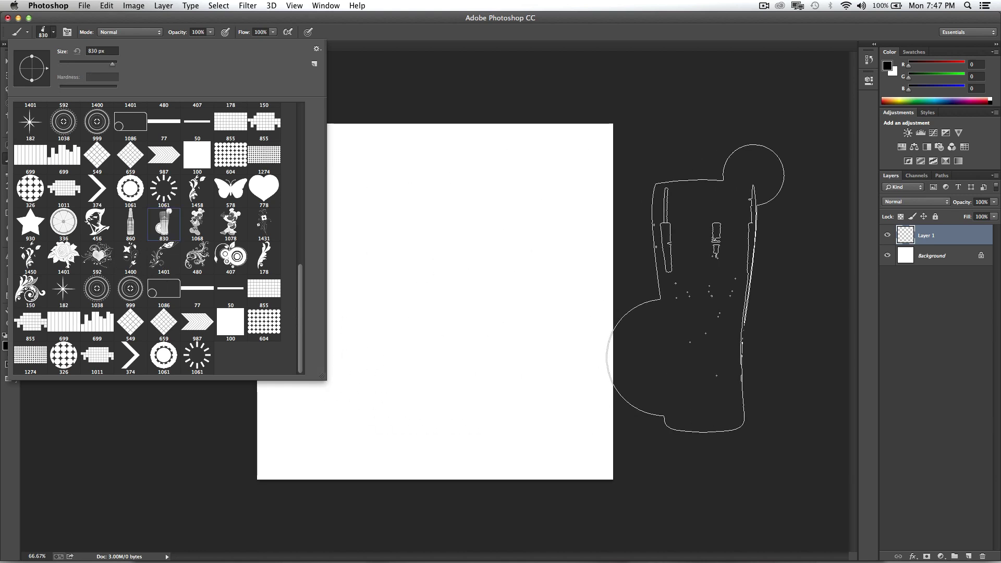
{"action": "left_click", "coordinate": [725, 290]}
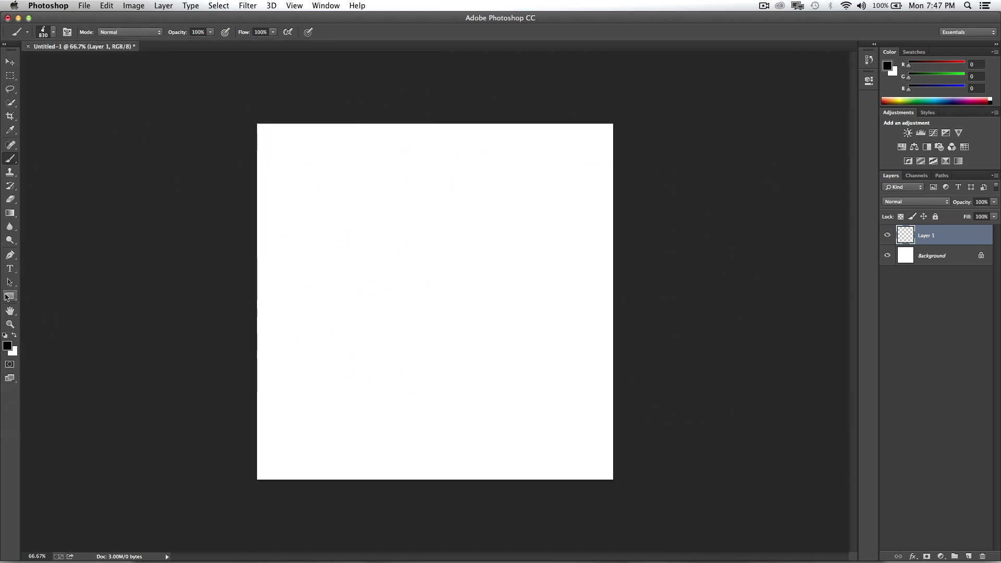
{"action": "key", "text": "i"}
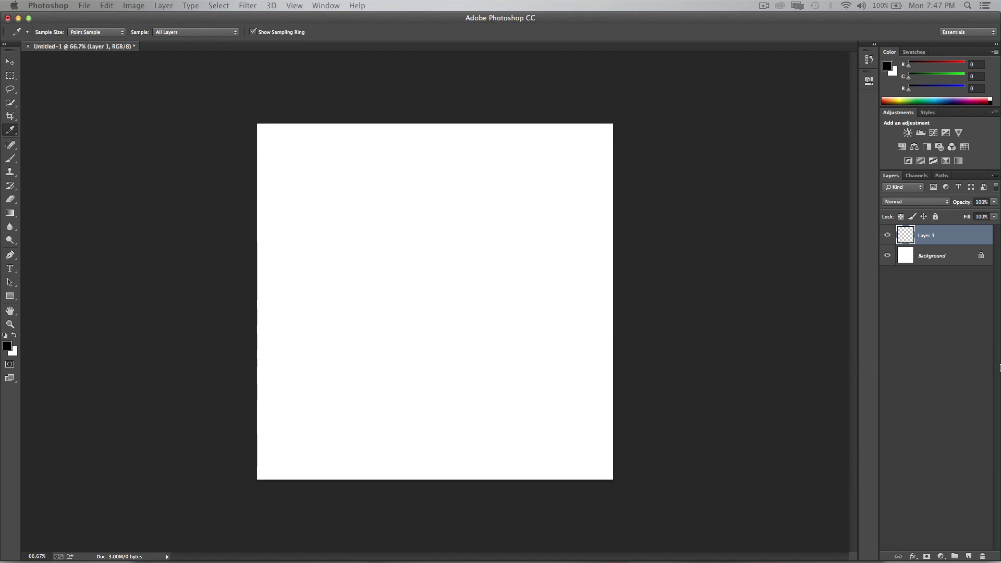
{"action": "left_click", "coordinate": [7, 346]}
{"action": "left_click_drag", "start_coordinate": [104, 116], "coordinate": [438, 185]}
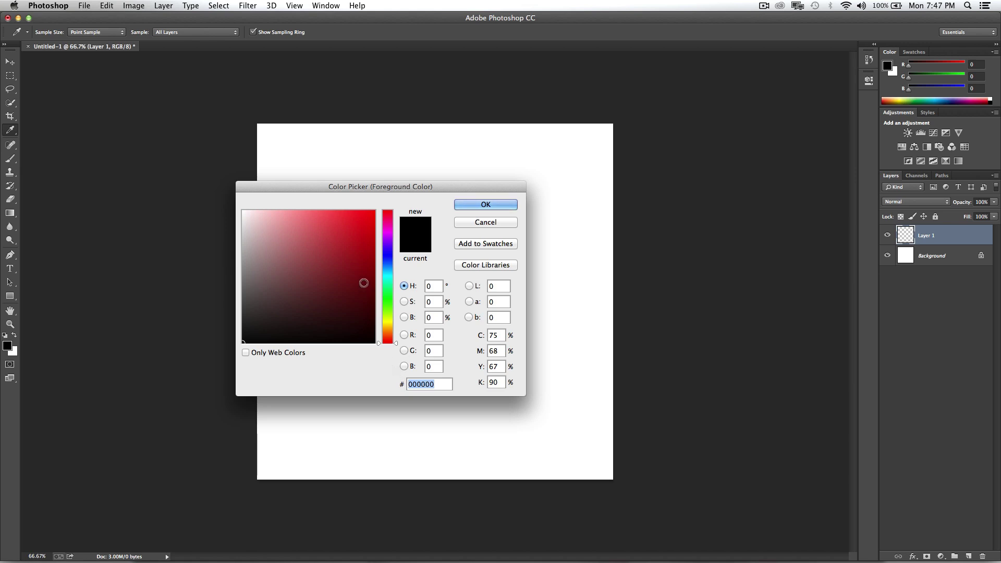
{"action": "mouse_move", "coordinate": [364, 282]}
{"action": "left_mouse_down"}
{"action": "mouse_move", "coordinate": [386, 232]}
{"action": "mouse_move", "coordinate": [328, 243]}
{"action": "mouse_move", "coordinate": [315, 233]}
{"action": "left_mouse_up"}
{"action": "left_click", "coordinate": [339, 249]}
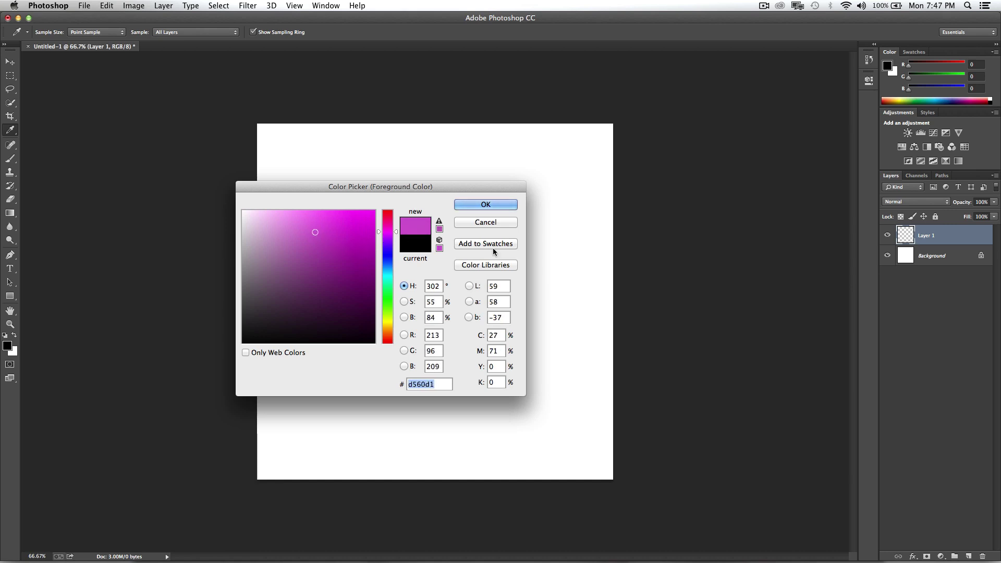
{"action": "left_click", "coordinate": [487, 205]}
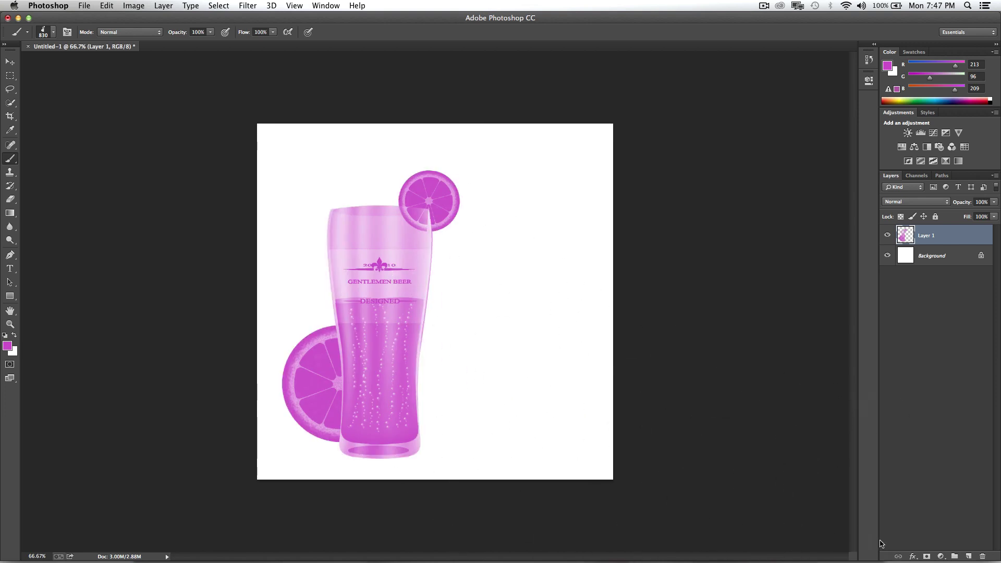
- Add a new layer above Layer 1 and pick the 1078 px Mickey Mouse brush
{"action": "left_click", "coordinate": [970, 557]}
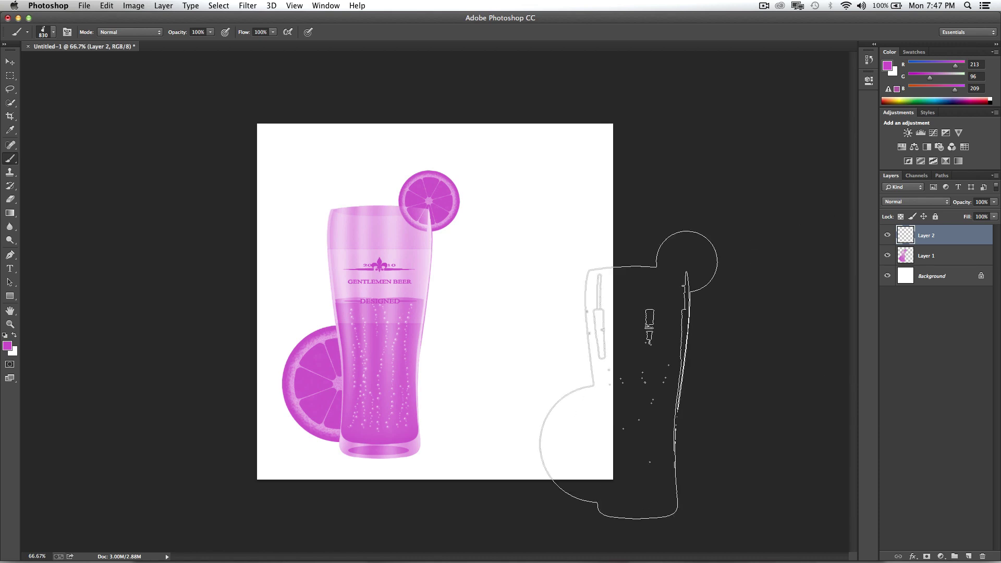
{"action": "left_click", "coordinate": [53, 32]}
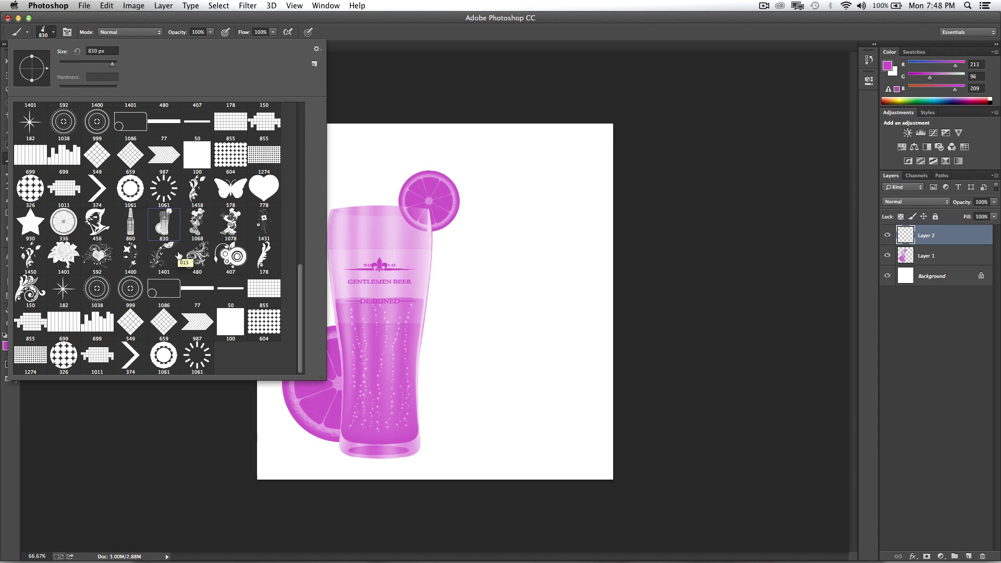
{"action": "left_click", "coordinate": [231, 224]}
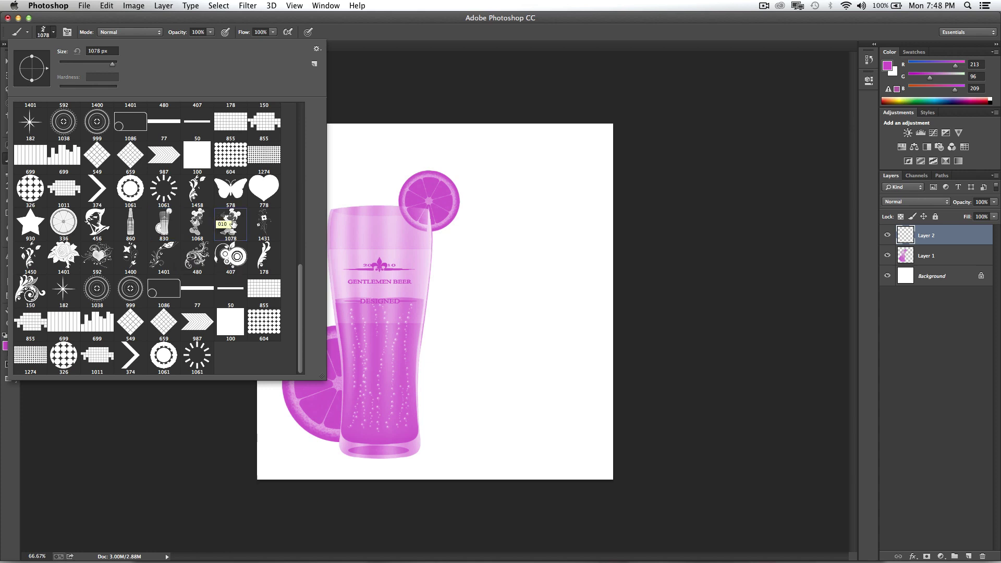
- Set the foreground colour to orange, RGB 214, 150, 13
{"action": "left_click", "coordinate": [7, 346]}
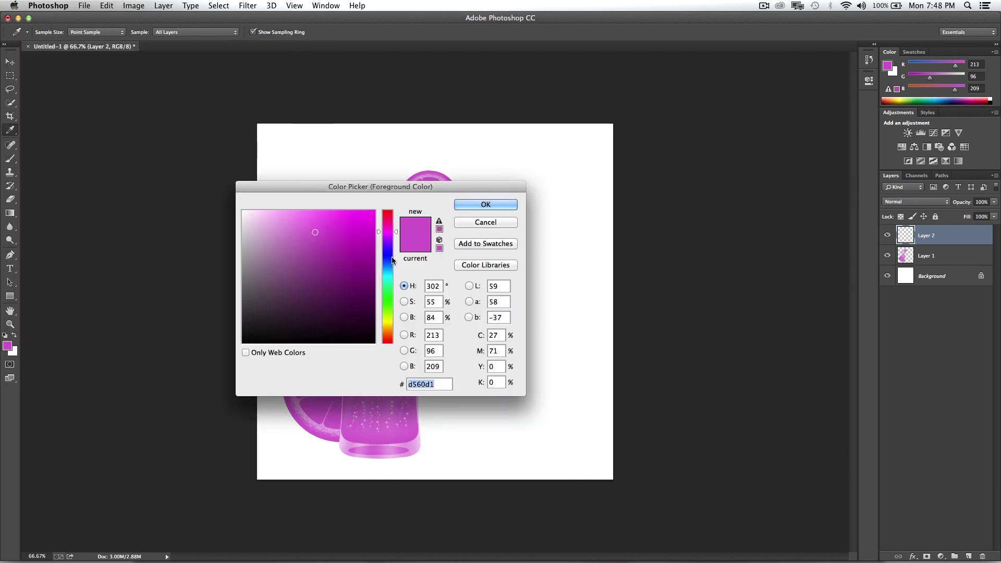
{"action": "left_click", "coordinate": [387, 328]}
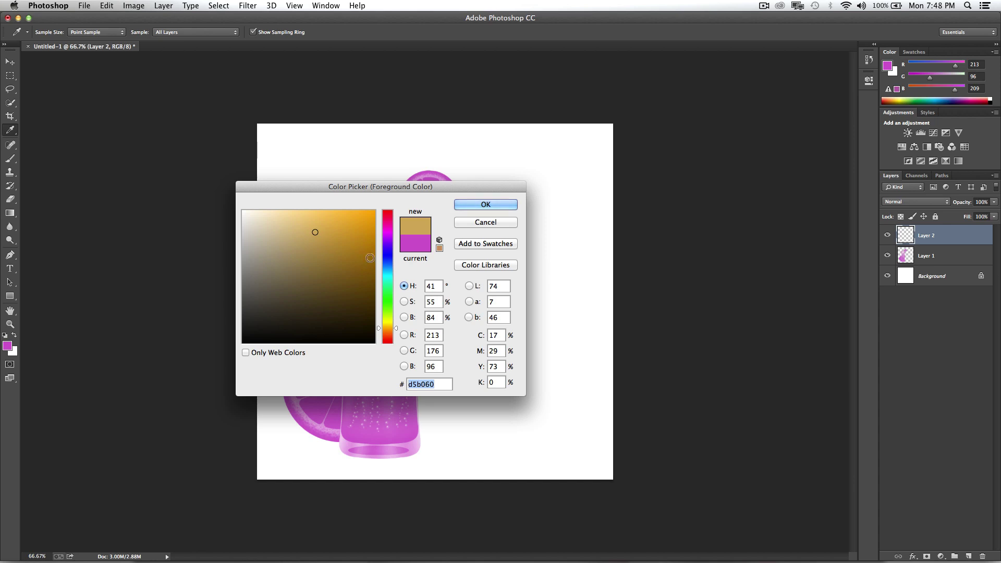
{"action": "left_click", "coordinate": [366, 232]}
{"action": "left_click", "coordinate": [474, 205]}
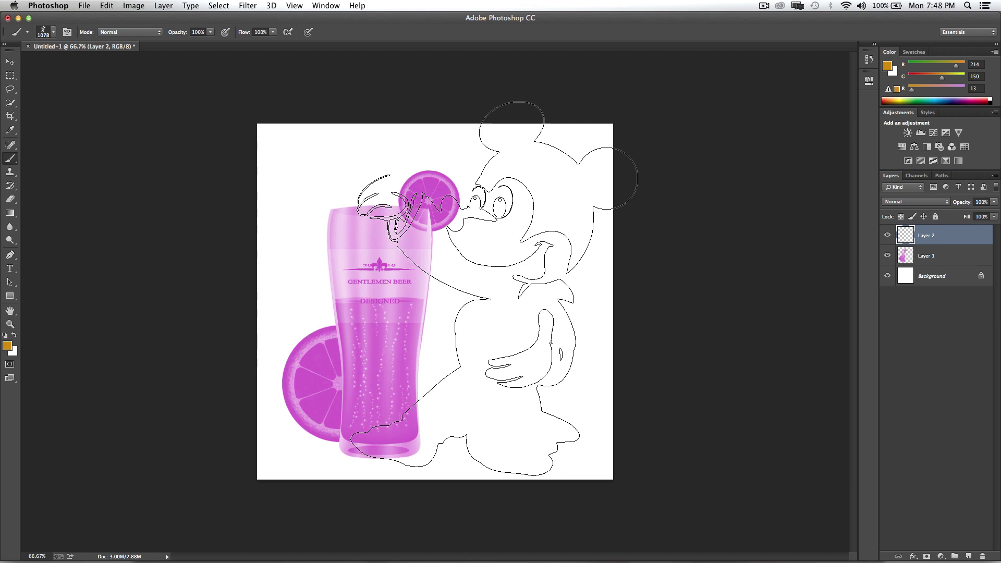
- Shrink the Mickey Mouse brush to 500 px and stamp it on Layer 2 beside the glass
{"action": "key", "text": "bracketleft"}
{"action": "key", "text": "bracketleft"}
{"action": "key", "text": "bracketleft"}
{"action": "key", "text": "bracketleft"}
{"action": "key", "text": "bracketleft"}
{"action": "key", "text": "bracketleft"}
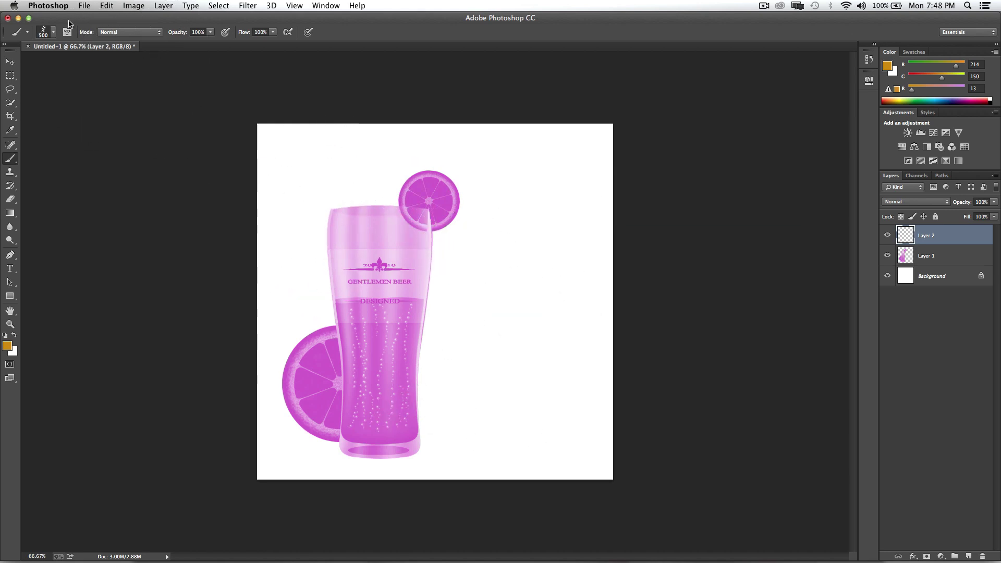
{"action": "left_click", "coordinate": [53, 32]}
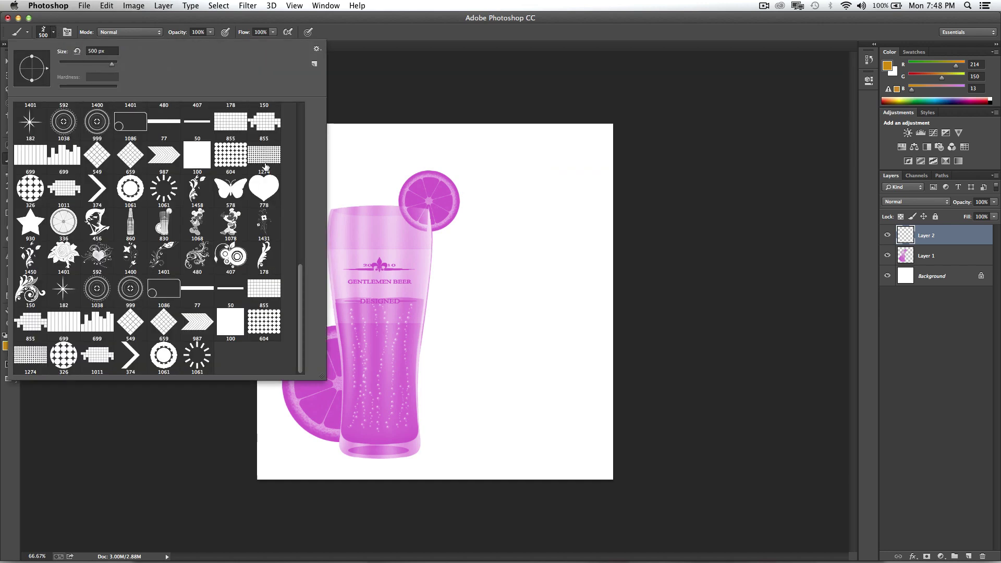
{"action": "left_click", "coordinate": [528, 342]}
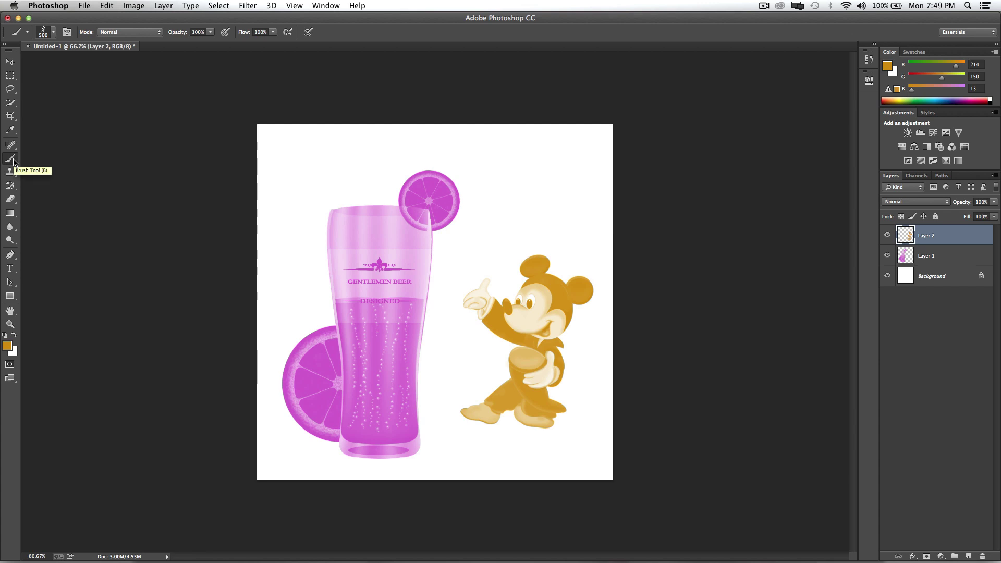
- Pick the 1400 px floral vine brush, resize it to 325 px, and stamp it above the Mickey figure, then undo that stamp
{"action": "left_click", "coordinate": [53, 34]}
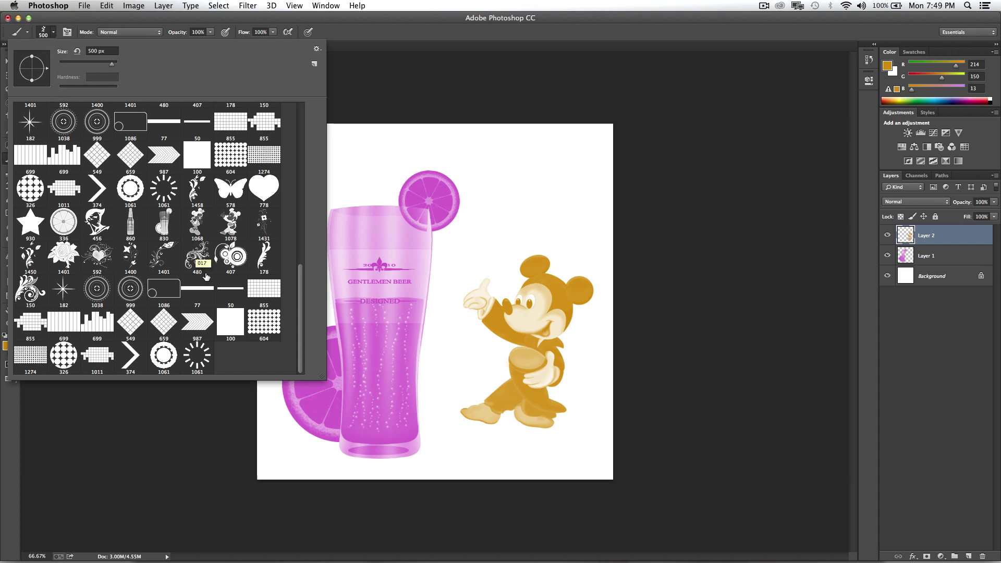
{"action": "left_click", "coordinate": [138, 264]}
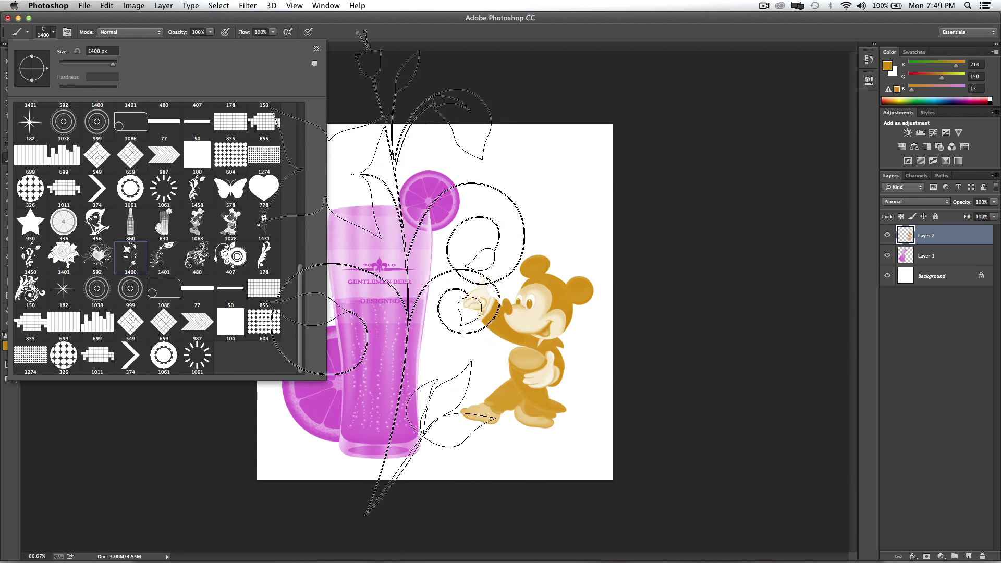
{"action": "left_click_drag", "start_coordinate": [111, 66], "coordinate": [107, 64]}
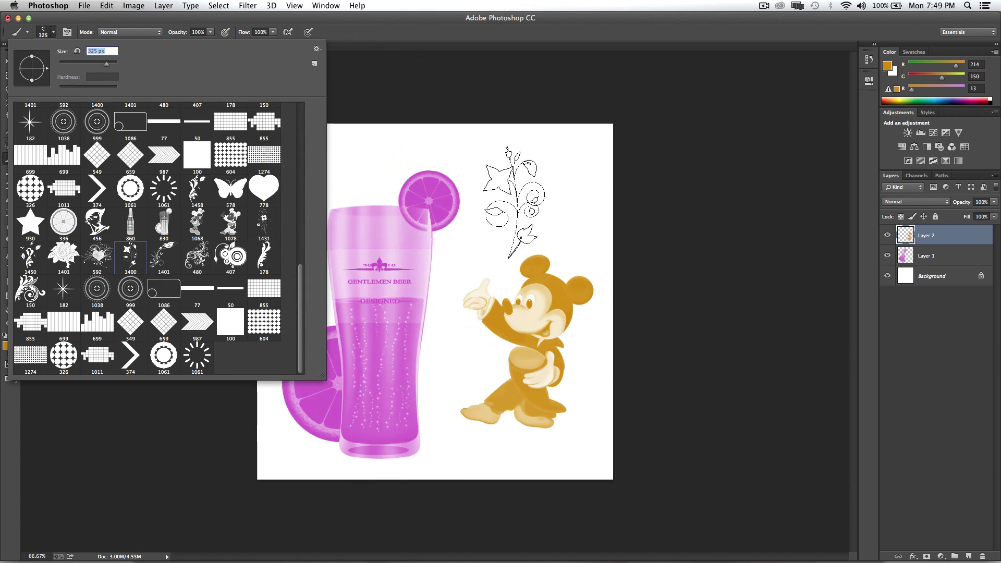
{"action": "left_click", "coordinate": [514, 204]}
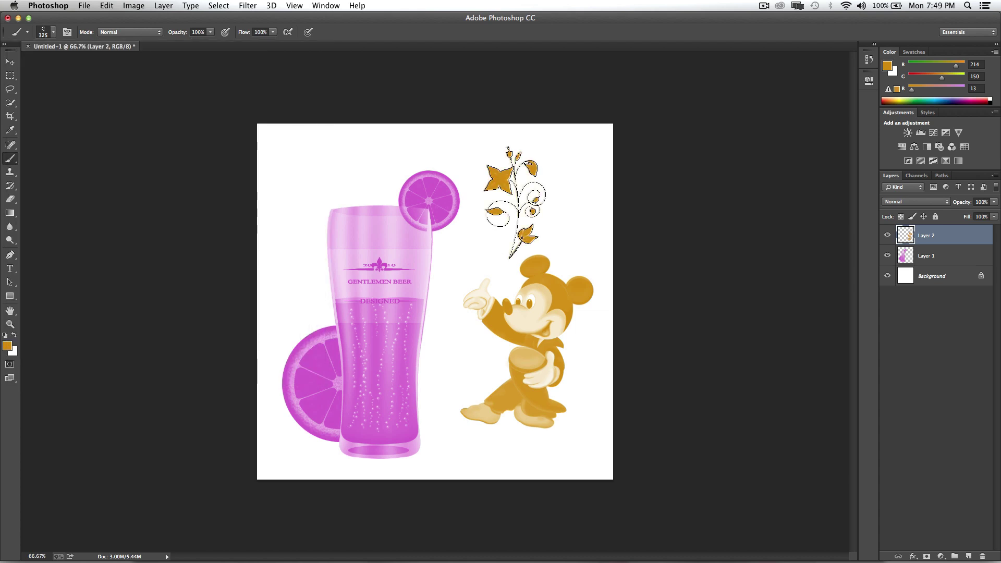
{"action": "key", "text": "super+z"}
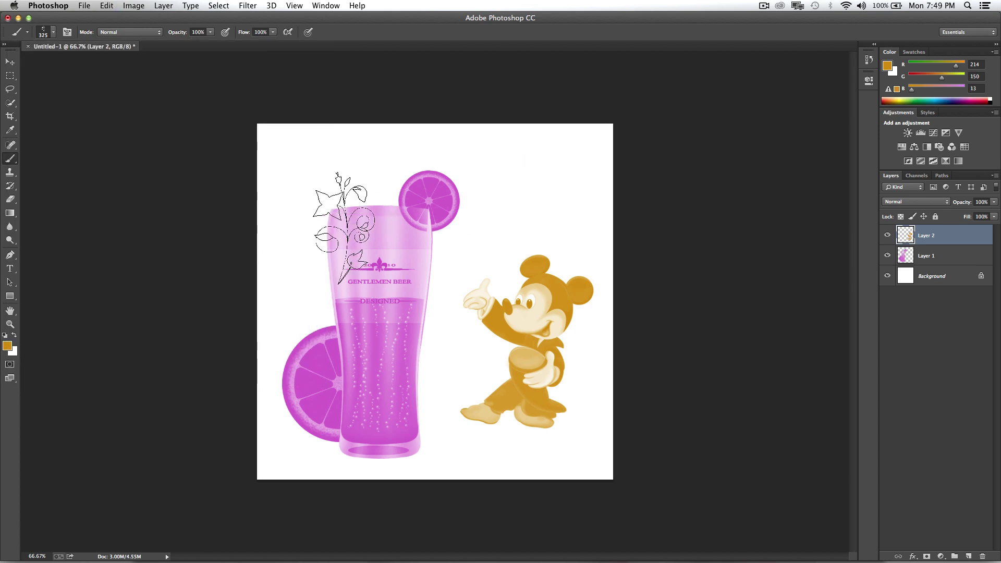
- Set the foreground colour to green, RGB 134, 202, 61, and enlarge the floral vine brush to 700 px
{"action": "left_click", "coordinate": [8, 347]}
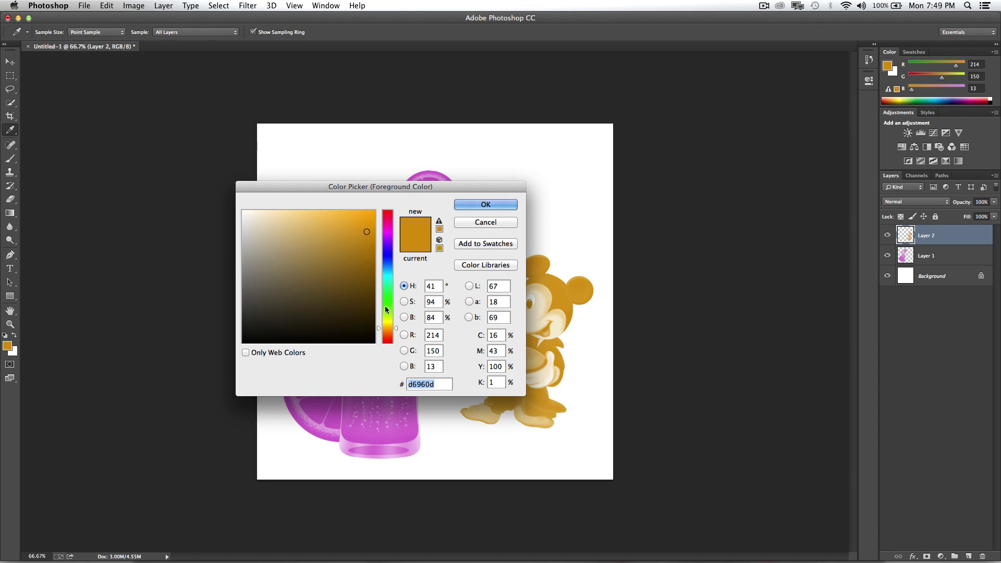
{"action": "left_click", "coordinate": [389, 311]}
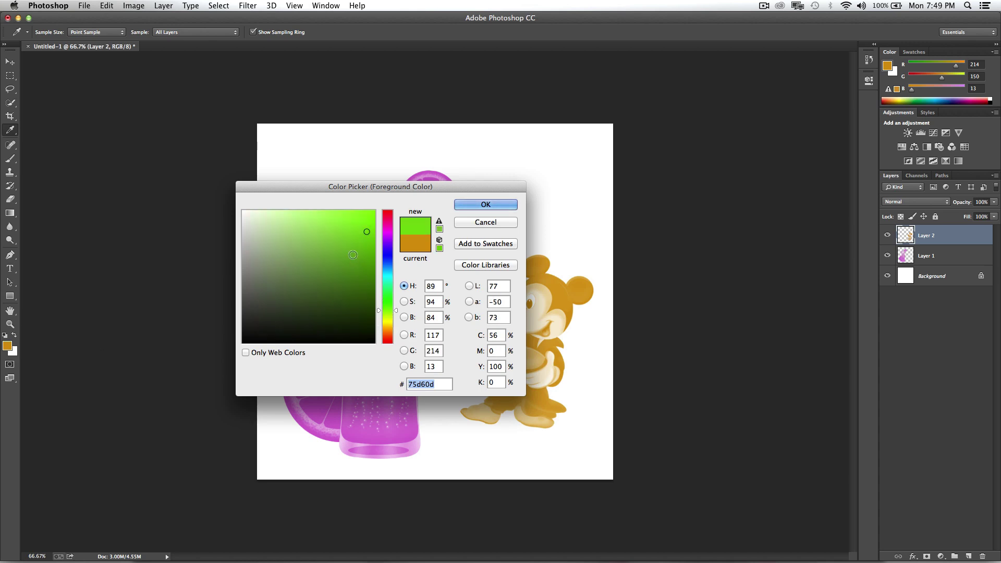
{"action": "left_click", "coordinate": [335, 238]}
{"action": "left_click", "coordinate": [480, 205]}
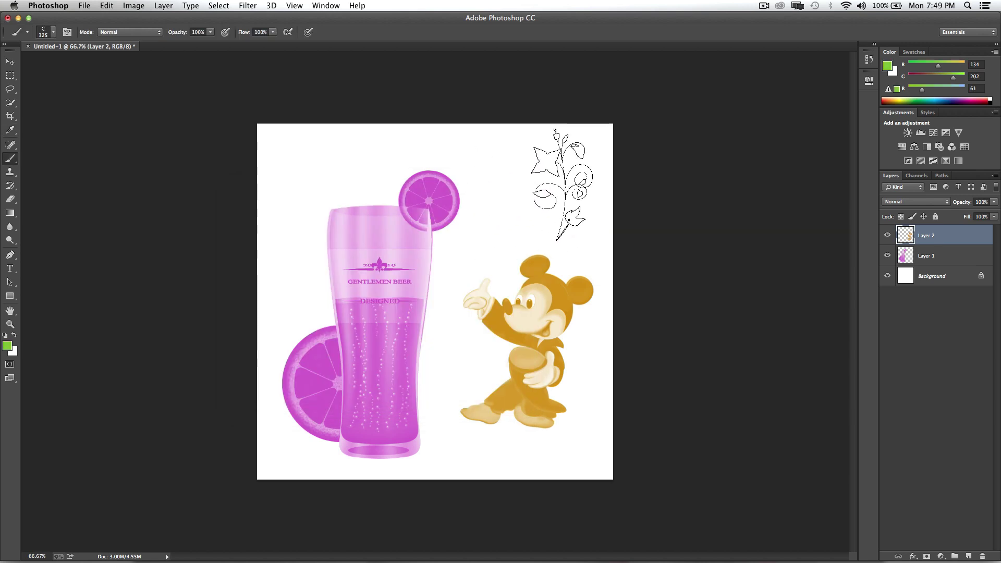
{"action": "key", "text": "bracketright"}
{"action": "key", "text": "bracketright"}
{"action": "key", "text": "bracketright"}
{"action": "key", "text": "bracketright"}
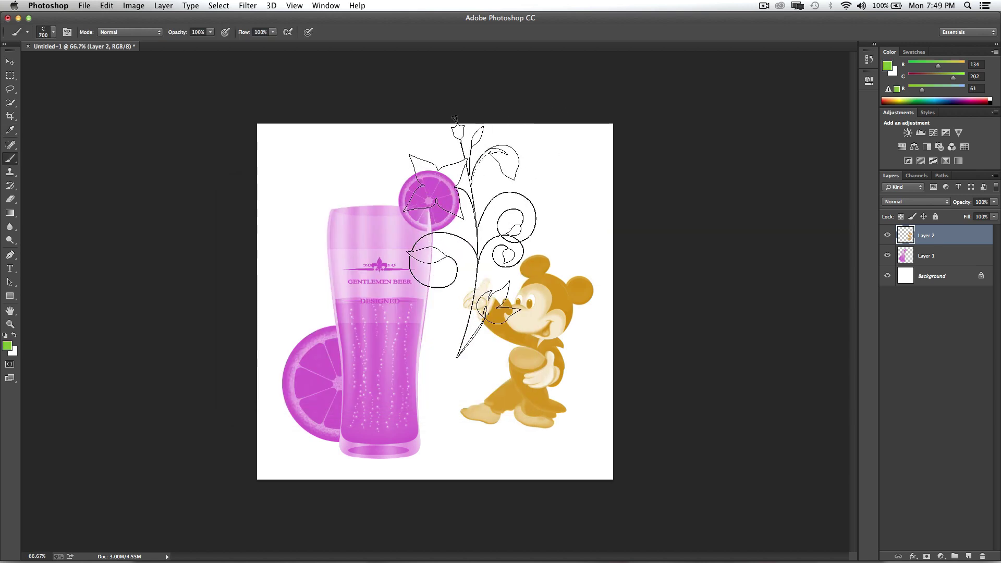
- Add a new layer directly above the Background and stamp the floral vine on it at 900 px, behind the glass and the Mickey figure
{"action": "left_click", "coordinate": [942, 258]}
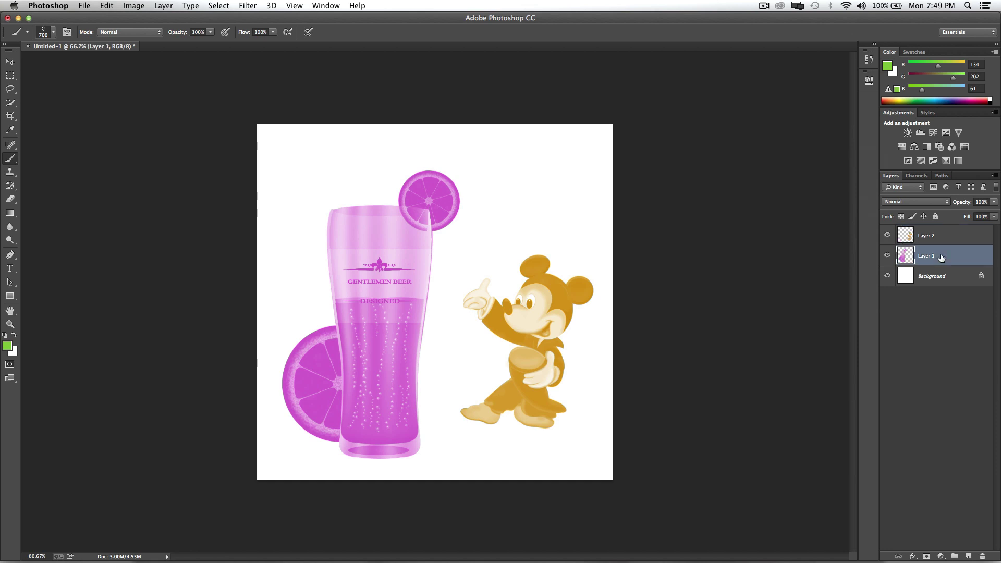
{"action": "left_click", "coordinate": [928, 283]}
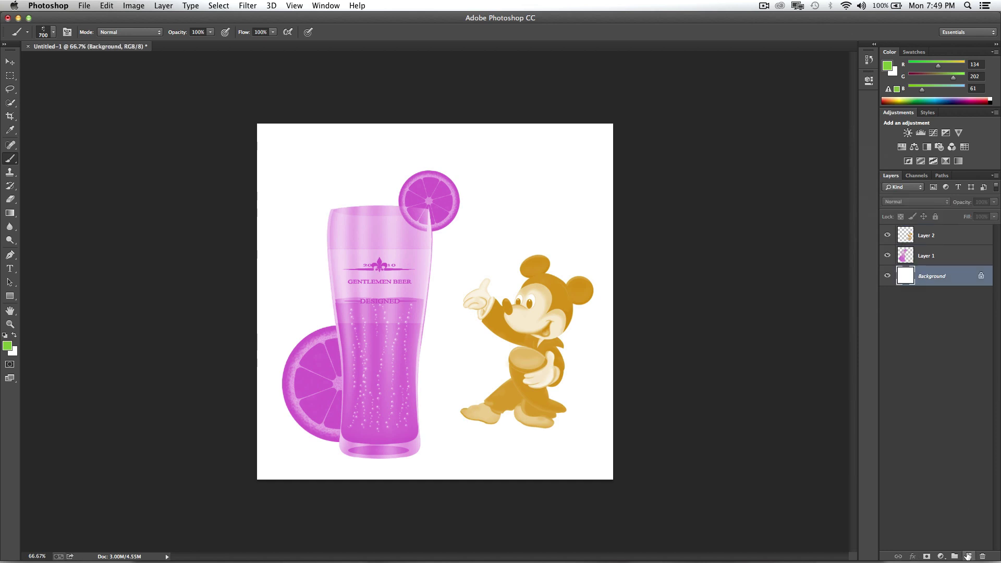
{"action": "left_click", "coordinate": [969, 557]}
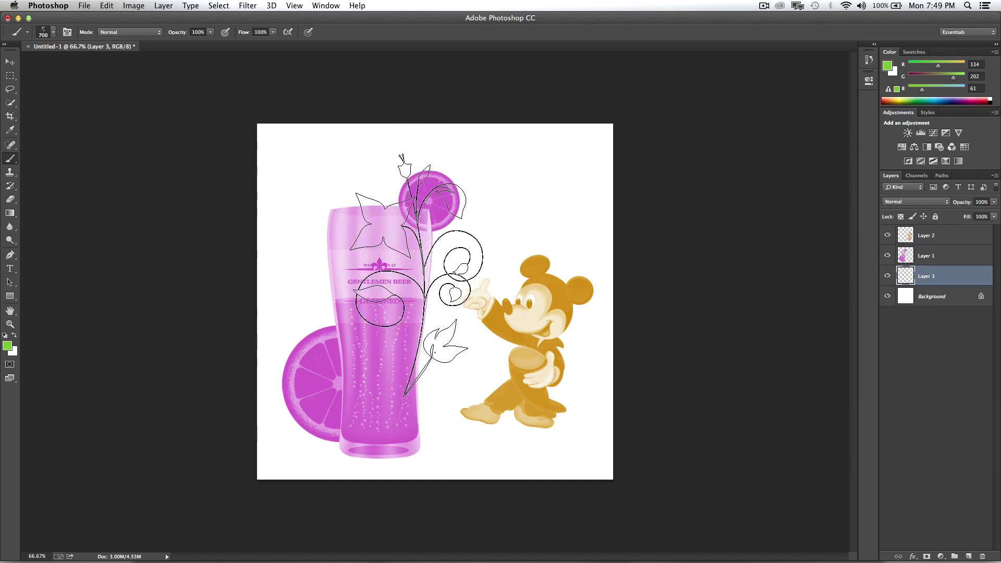
{"action": "key", "text": "bracketright"}
{"action": "key", "text": "bracketright"}
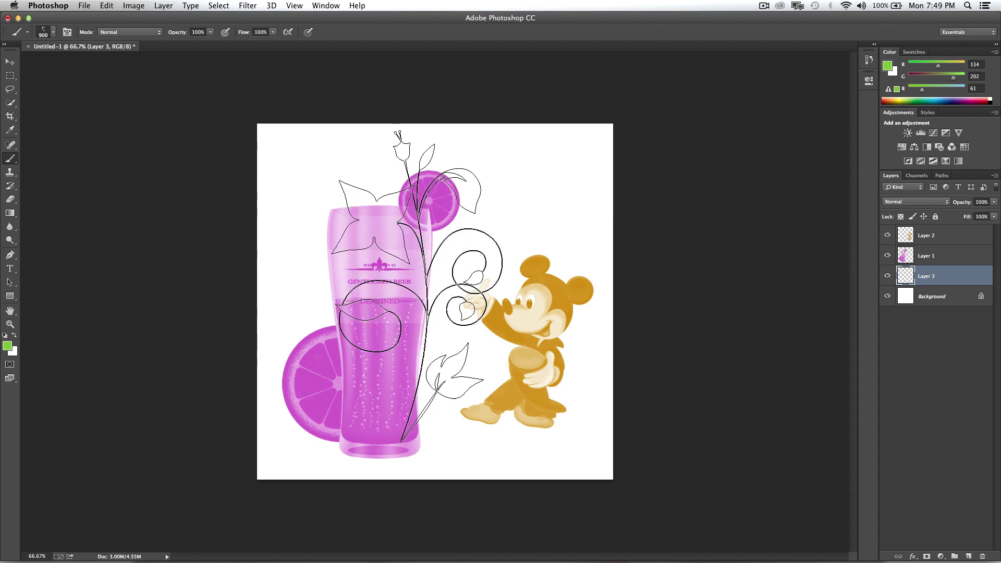
{"action": "left_click", "coordinate": [428, 298]}
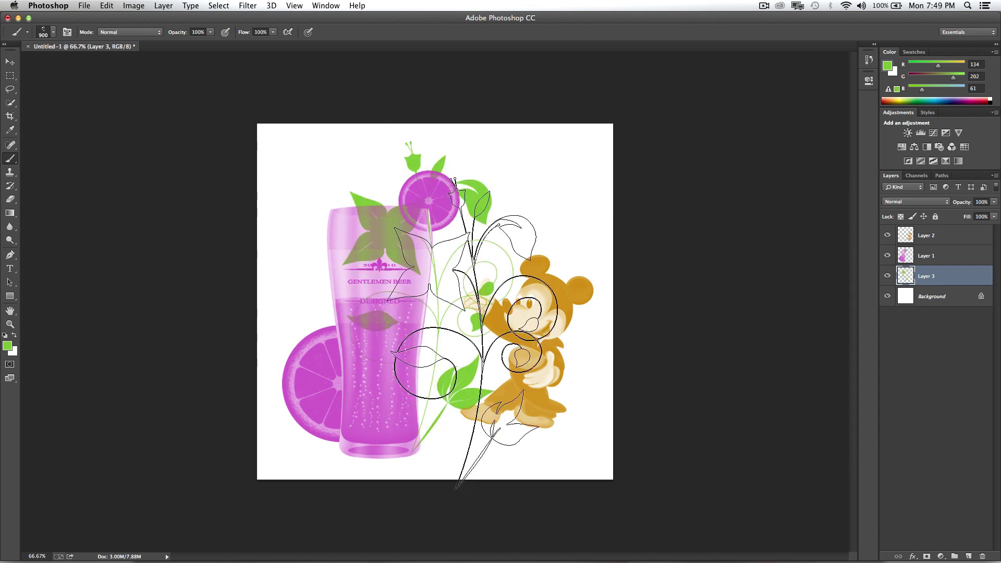